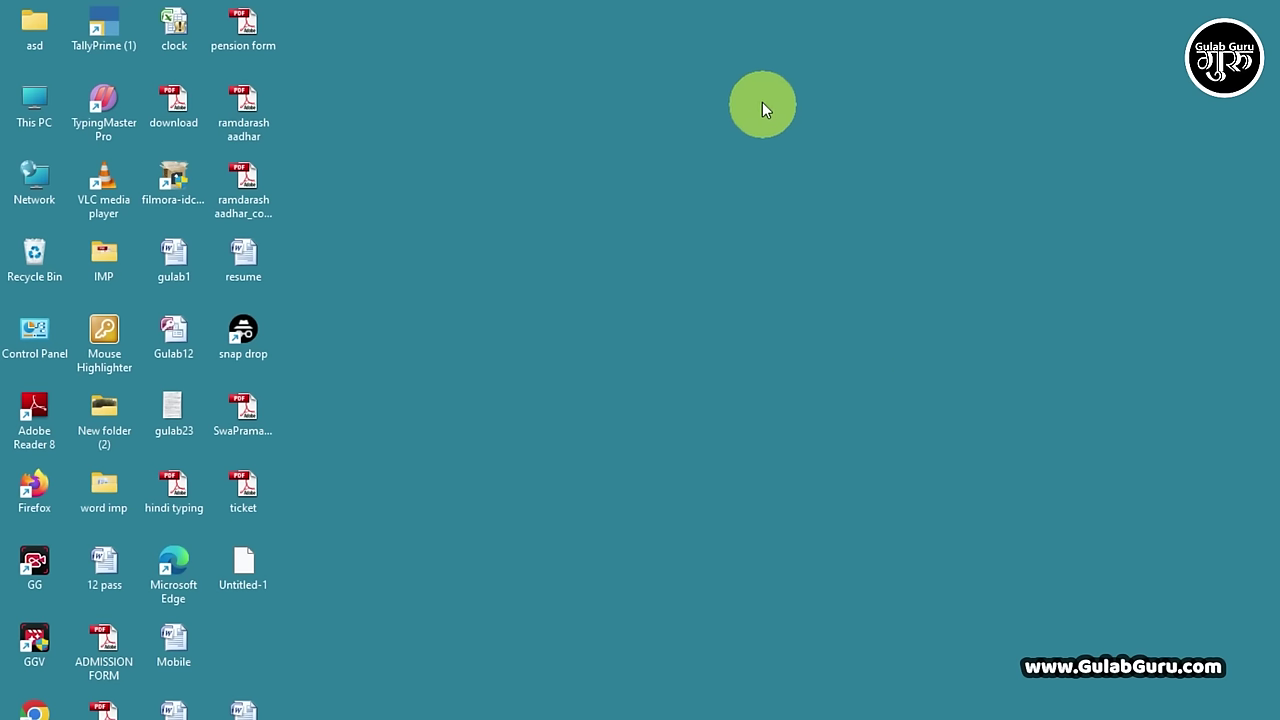
Change the size of the desktop icons to Large icons.
right_click(762, 103)
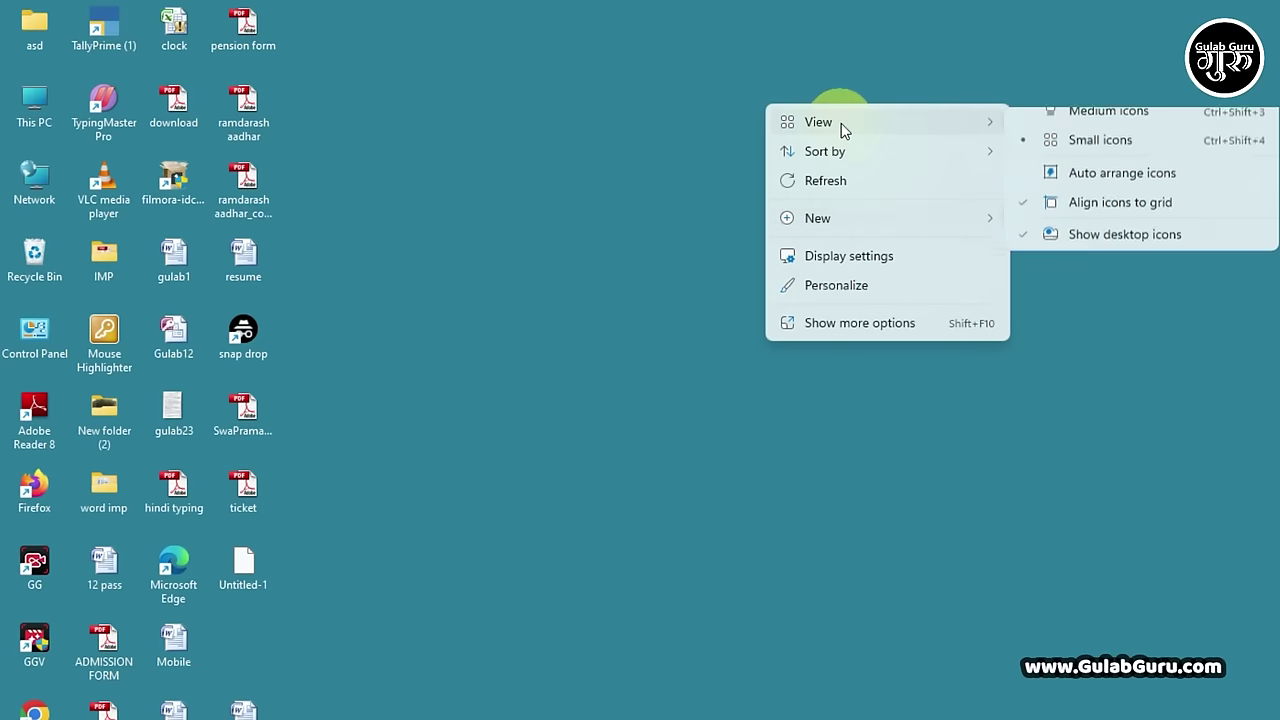
click(724, 123)
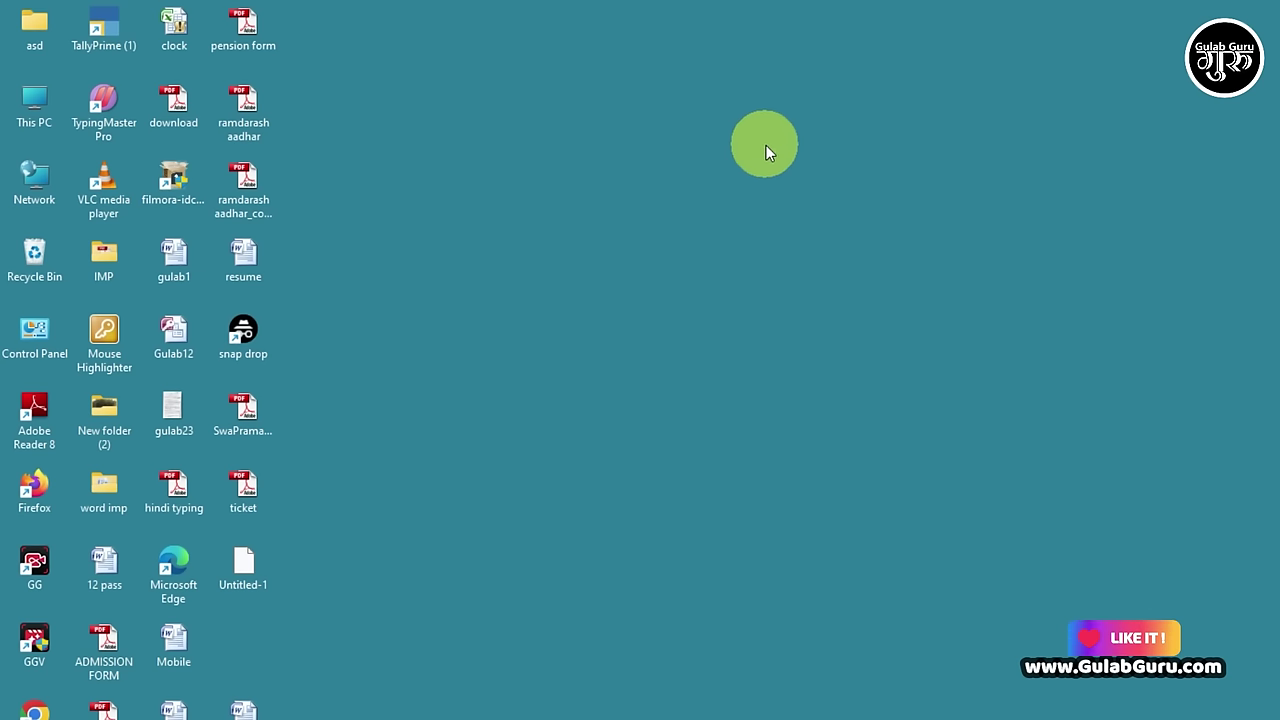
right_click(767, 150)
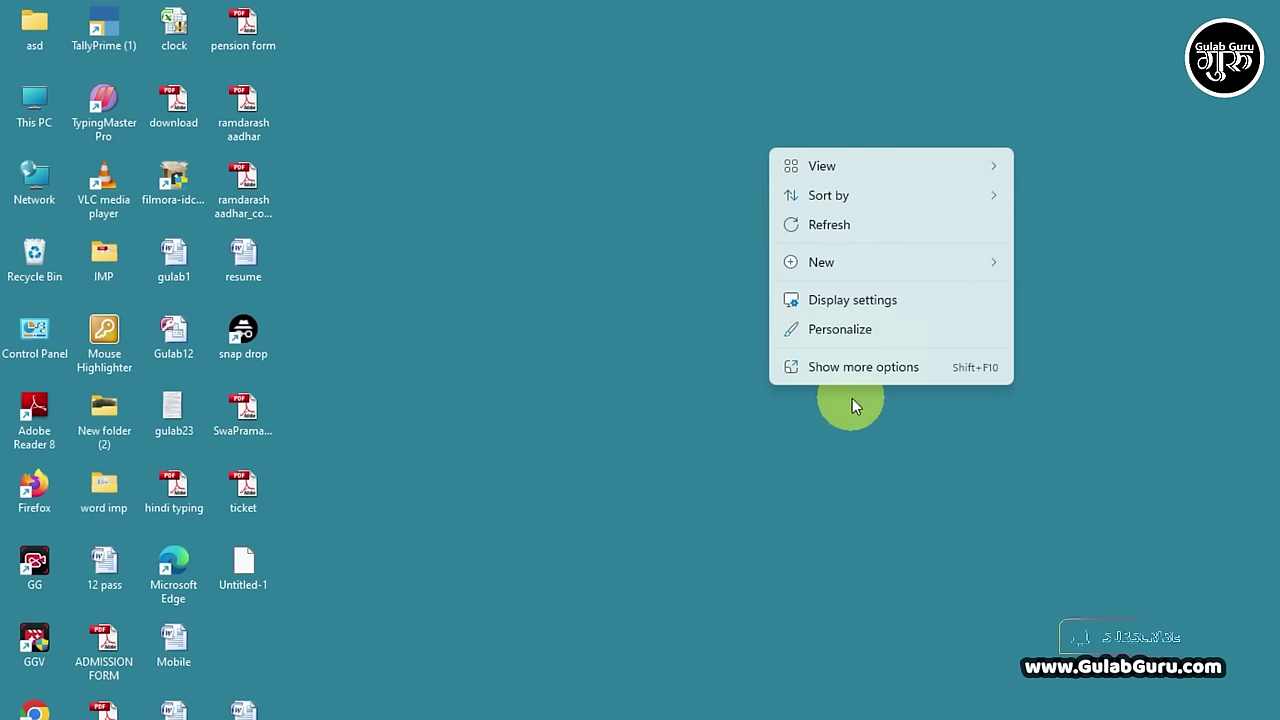
mouse_move(850, 166)
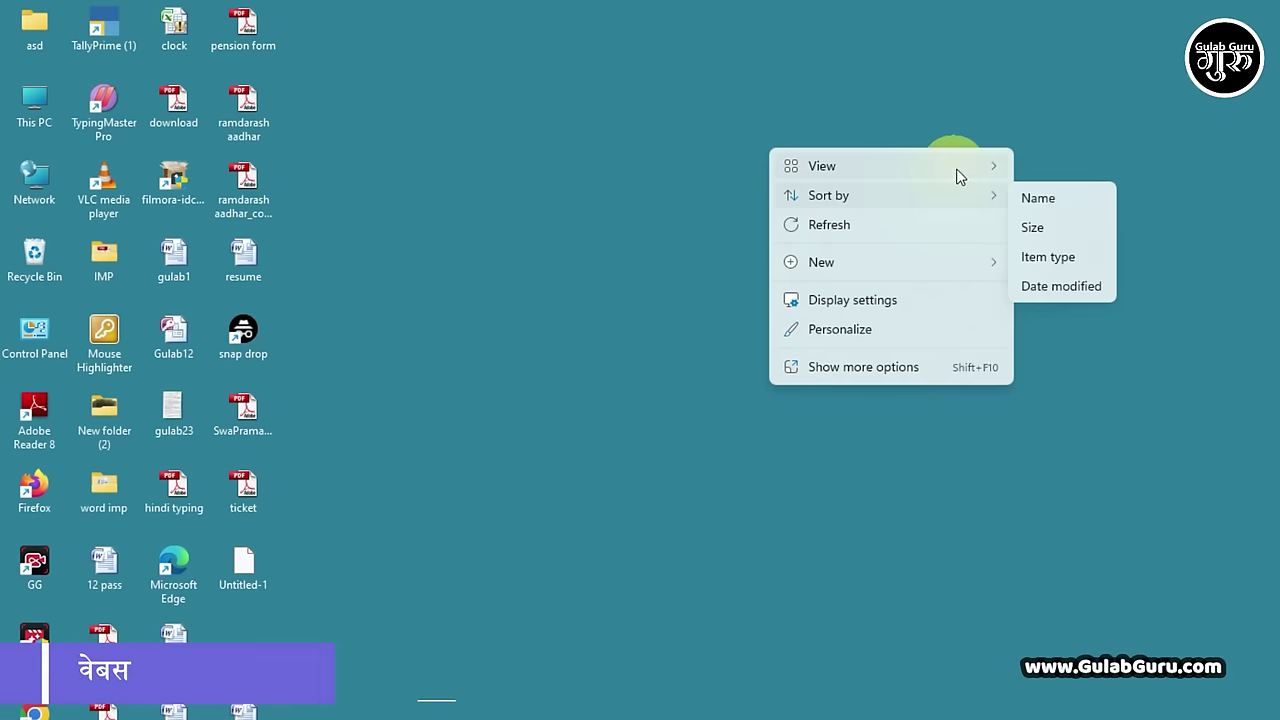
mouse_move(950, 166)
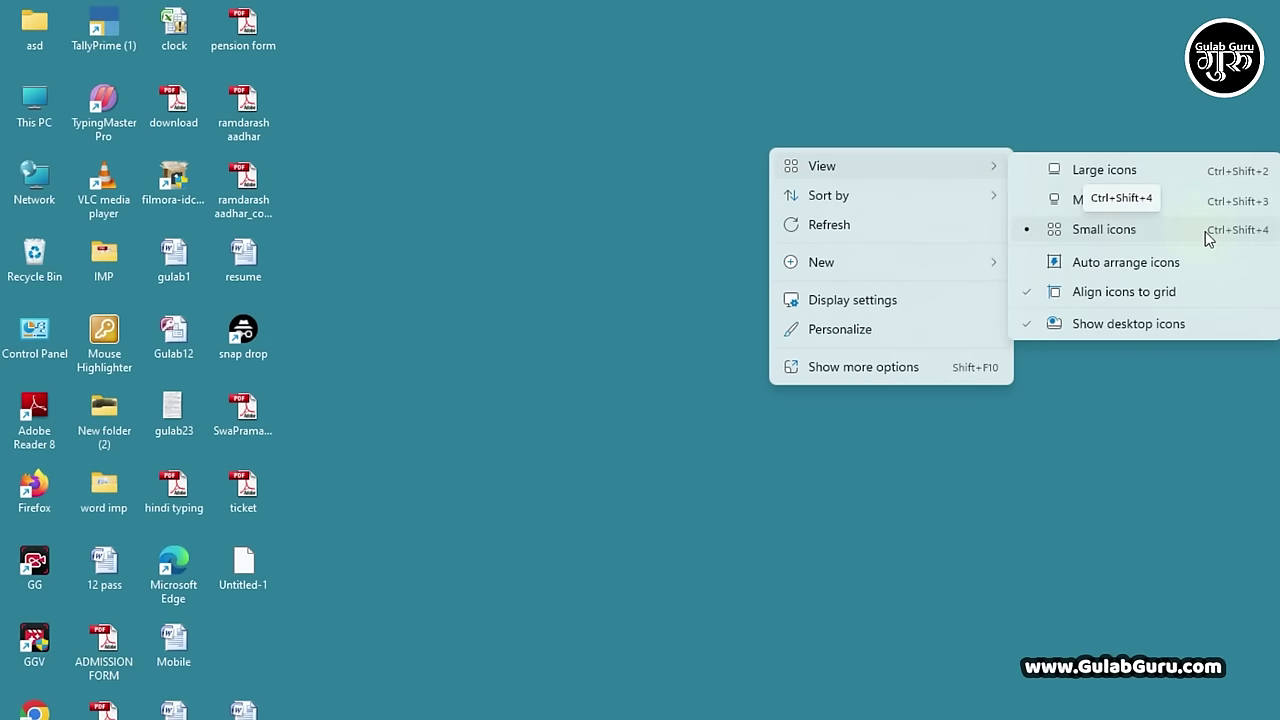
click(1124, 176)
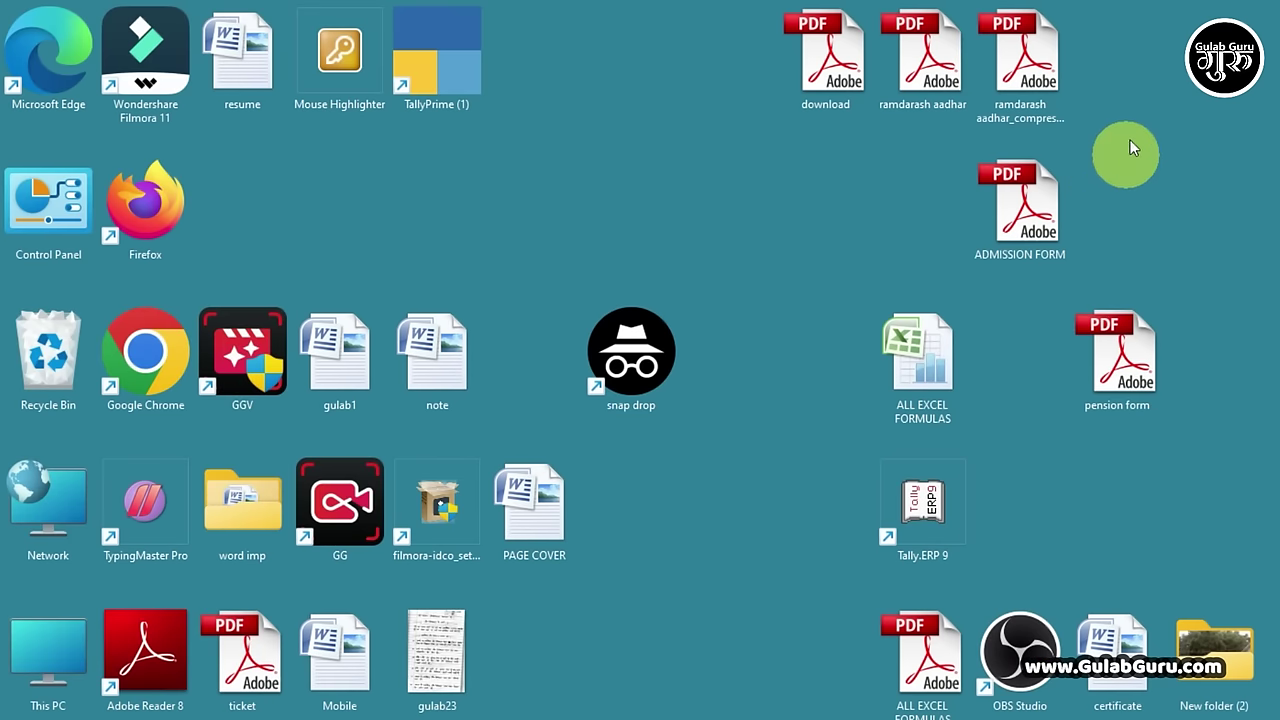
Change the size of the desktop icons to Medium icons.
right_click(905, 88)
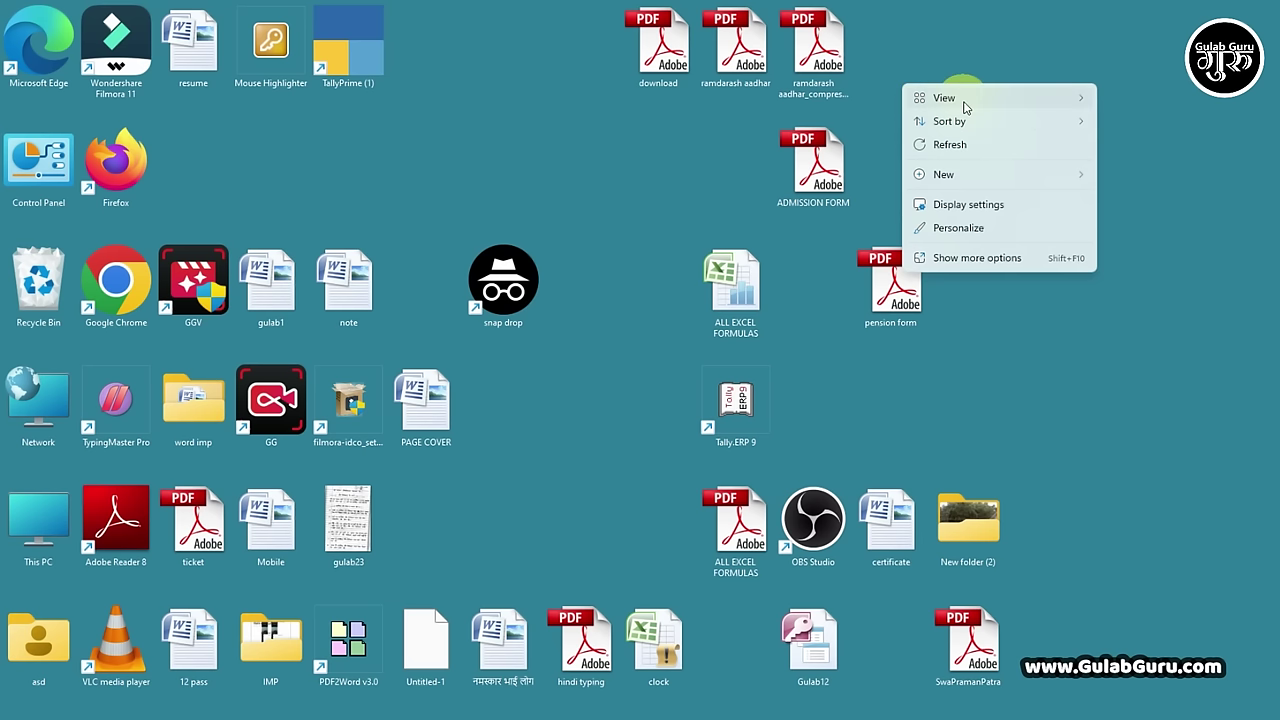
mouse_move(965, 105)
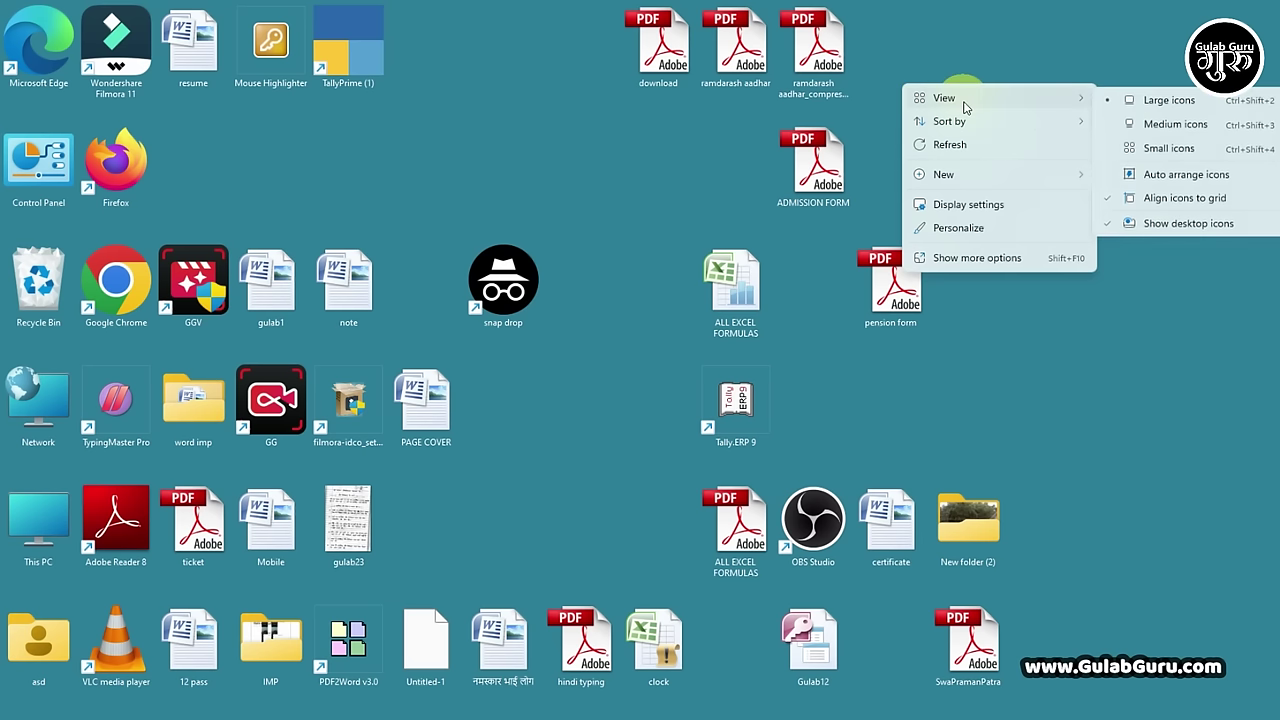
click(1173, 127)
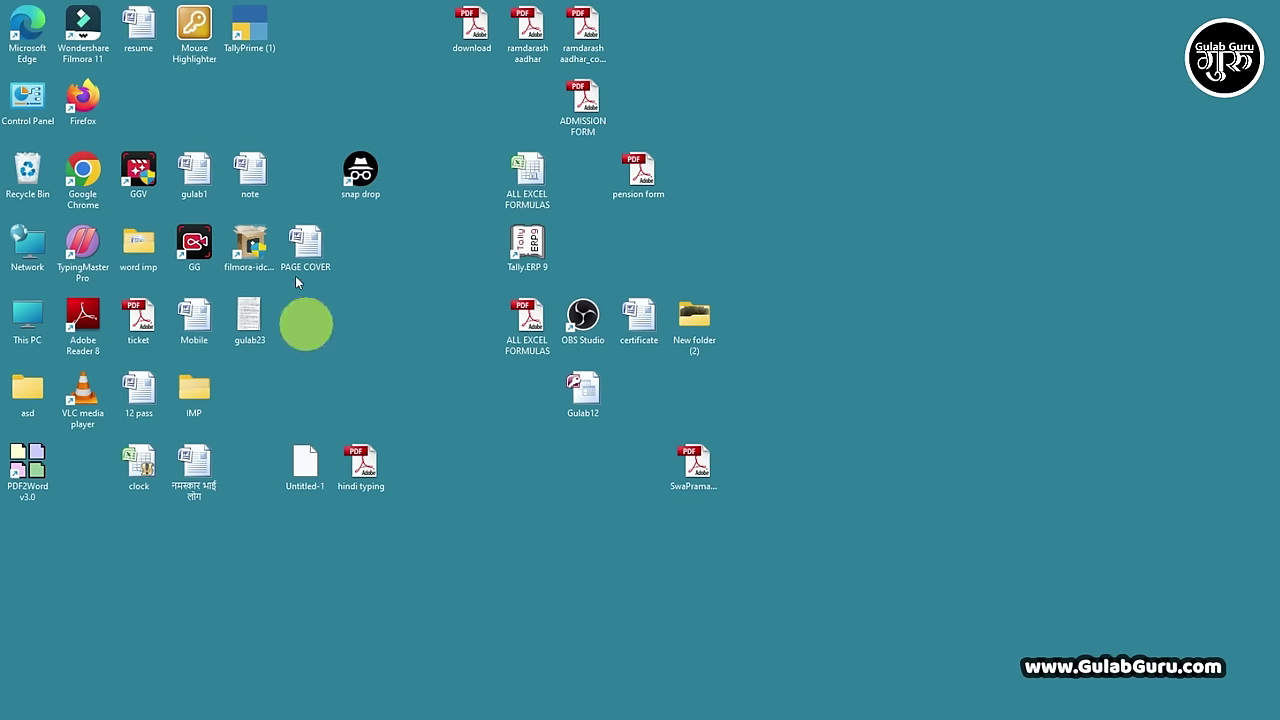
Set the desktop icons to the Small icons size.
right_click(660, 88)
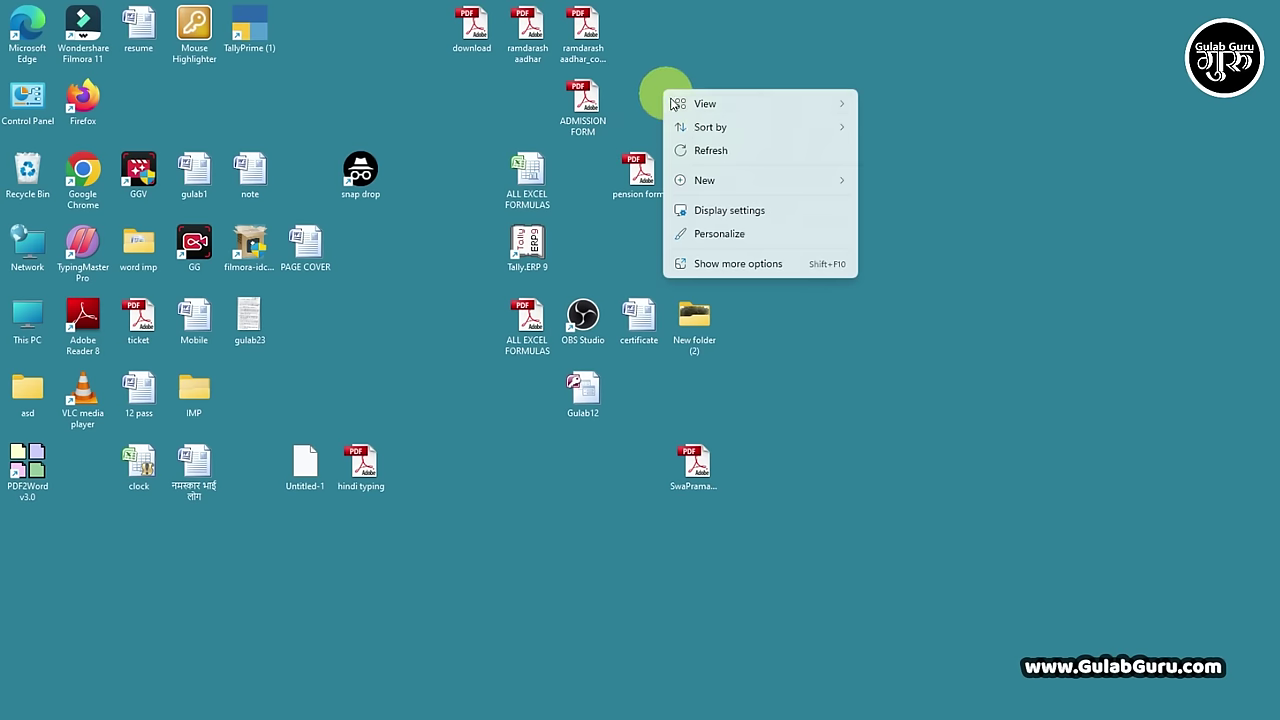
click(712, 104)
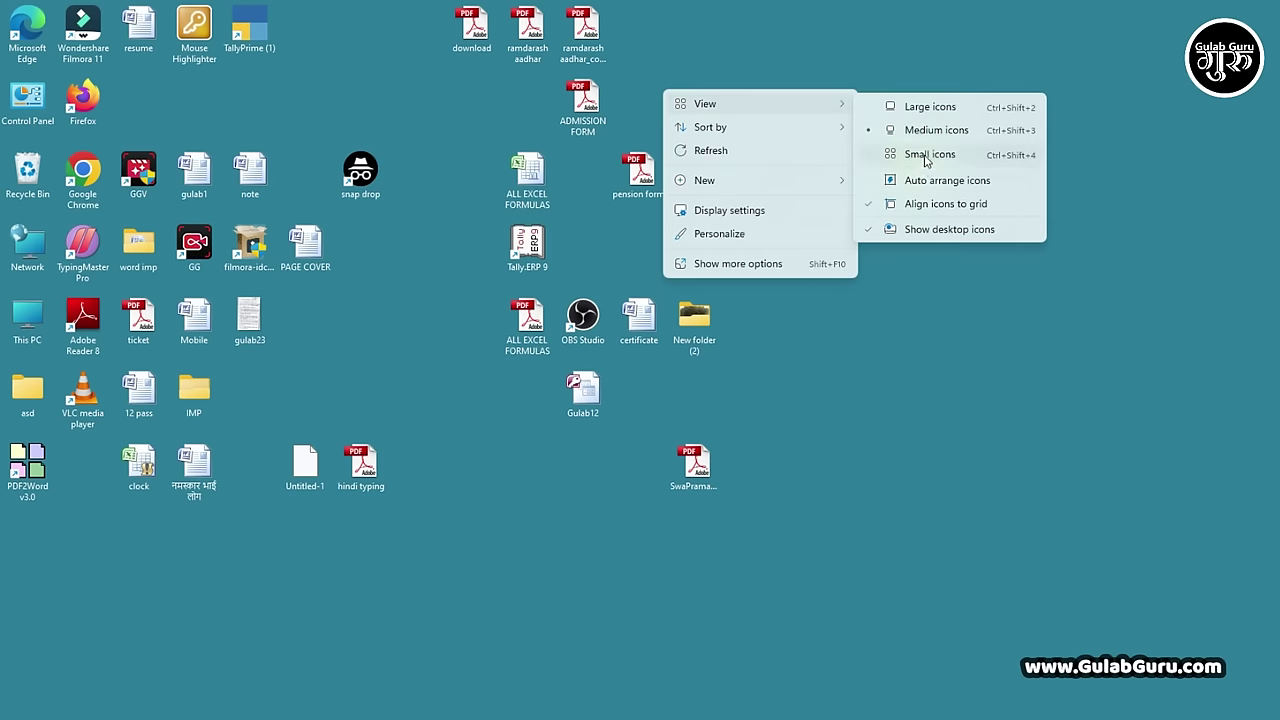
click(924, 155)
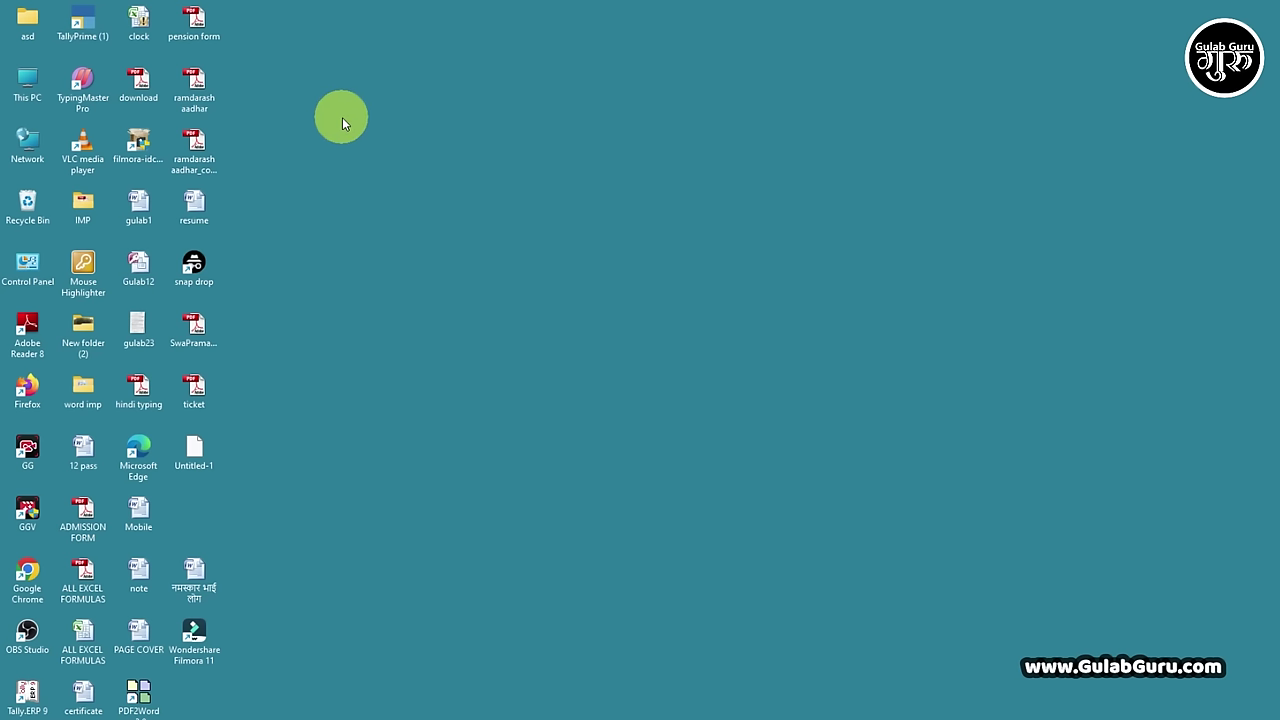
Hide all icons on the desktop by turning off Show desktop icons.
right_click(264, 73)
mouse_move(330, 91)
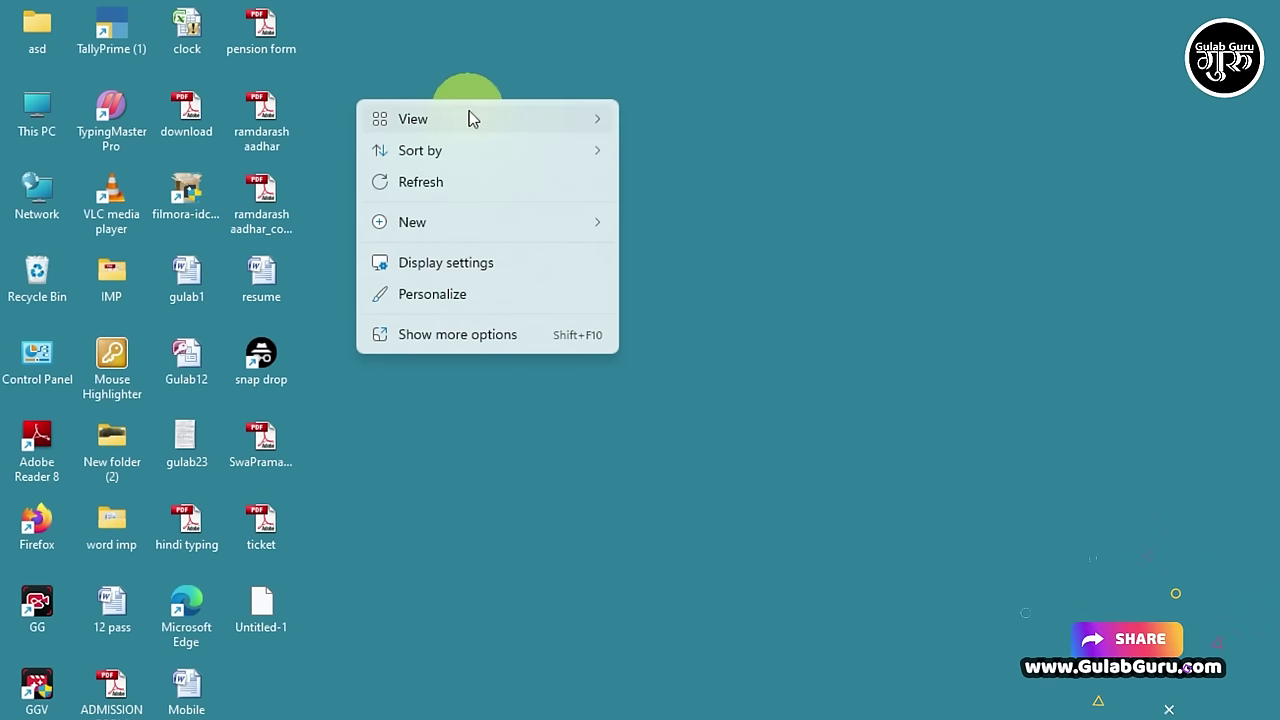
mouse_move(472, 119)
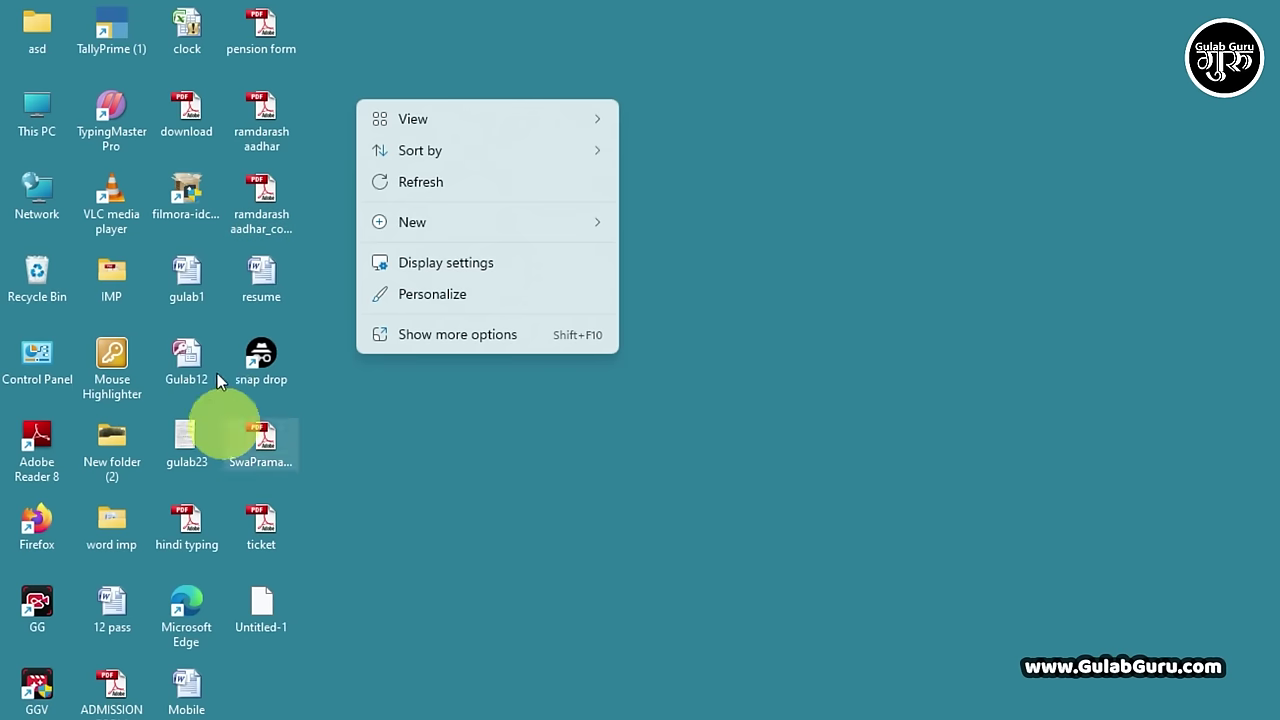
mouse_move(414, 119)
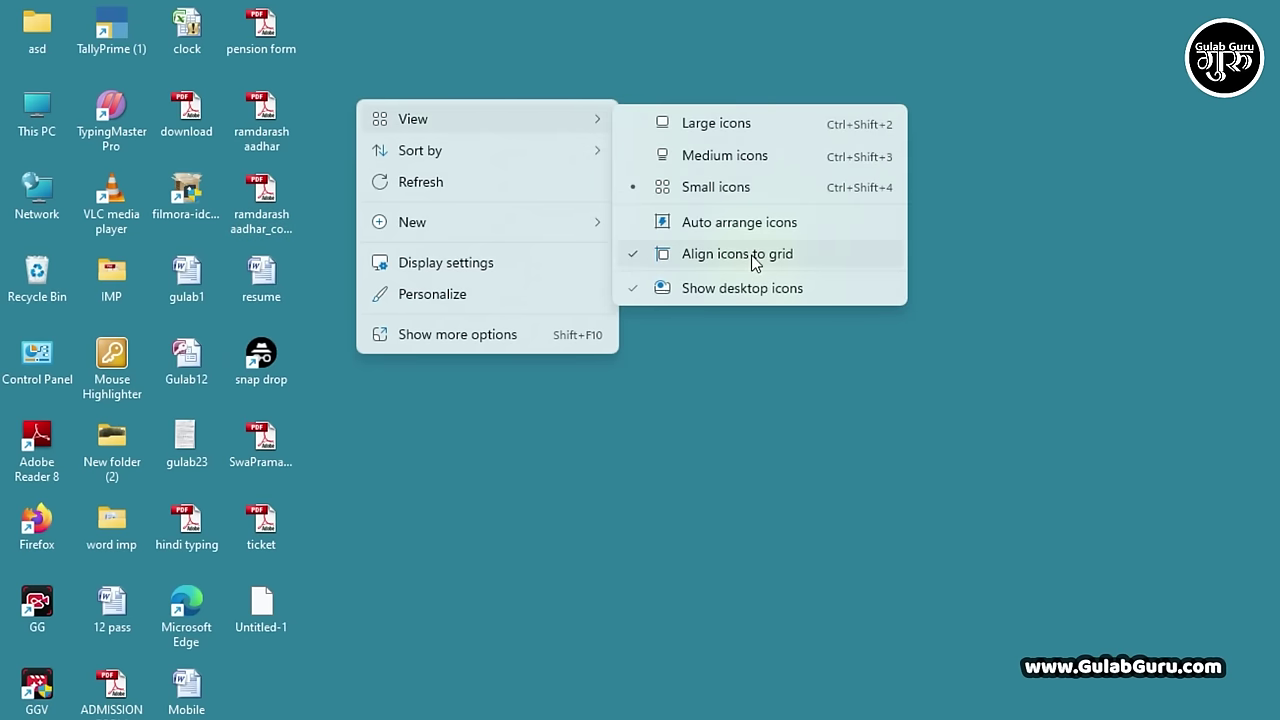
click(706, 297)
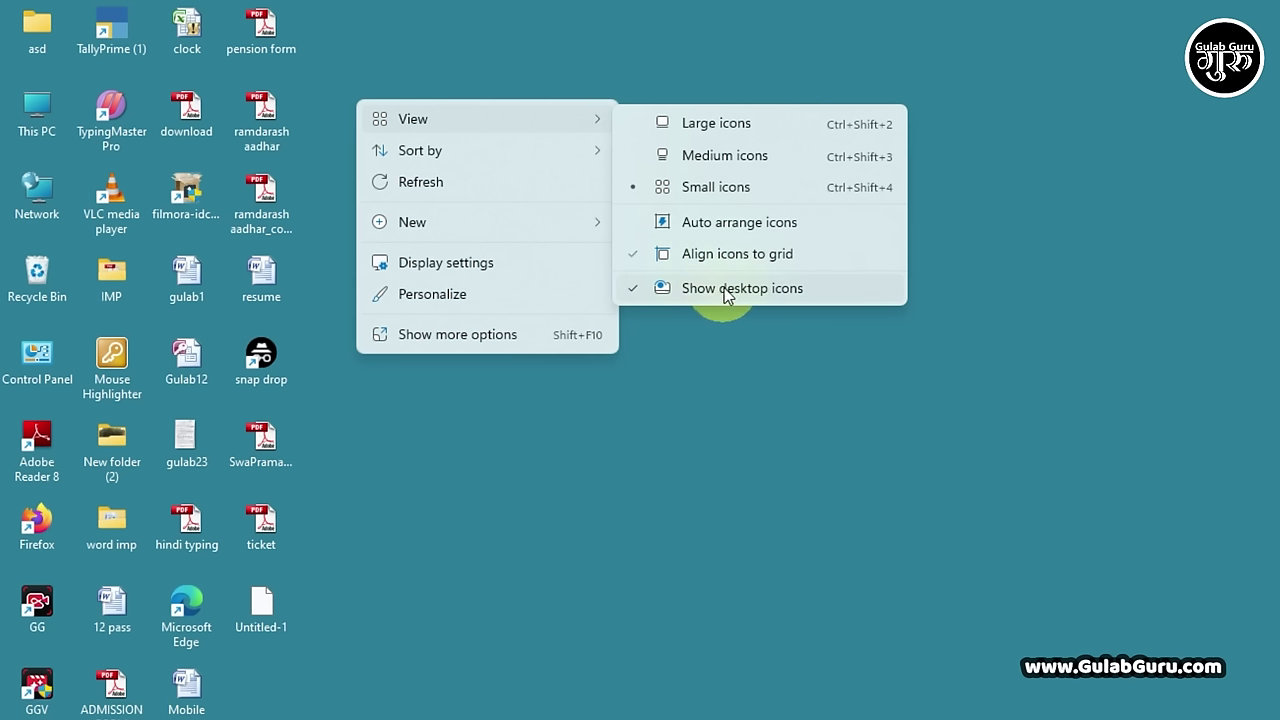
click(724, 289)
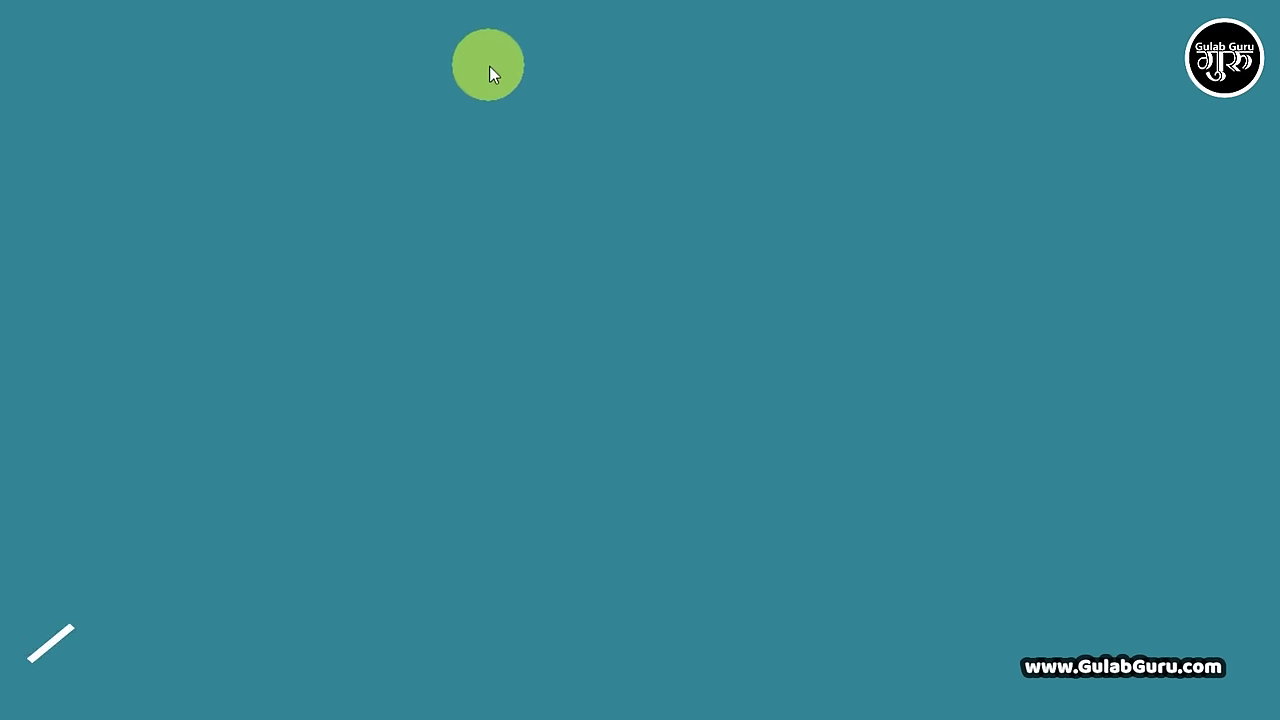
Turn Show desktop icons back on.
right_click(401, 62)
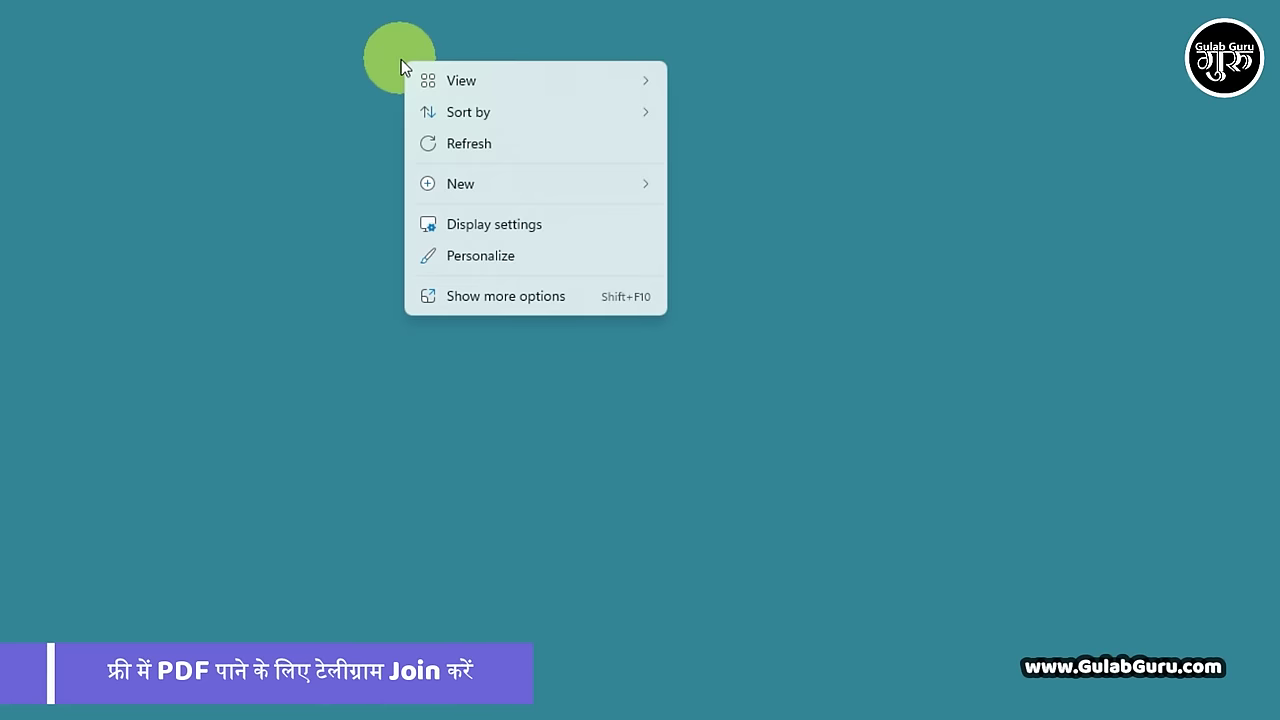
mouse_move(489, 87)
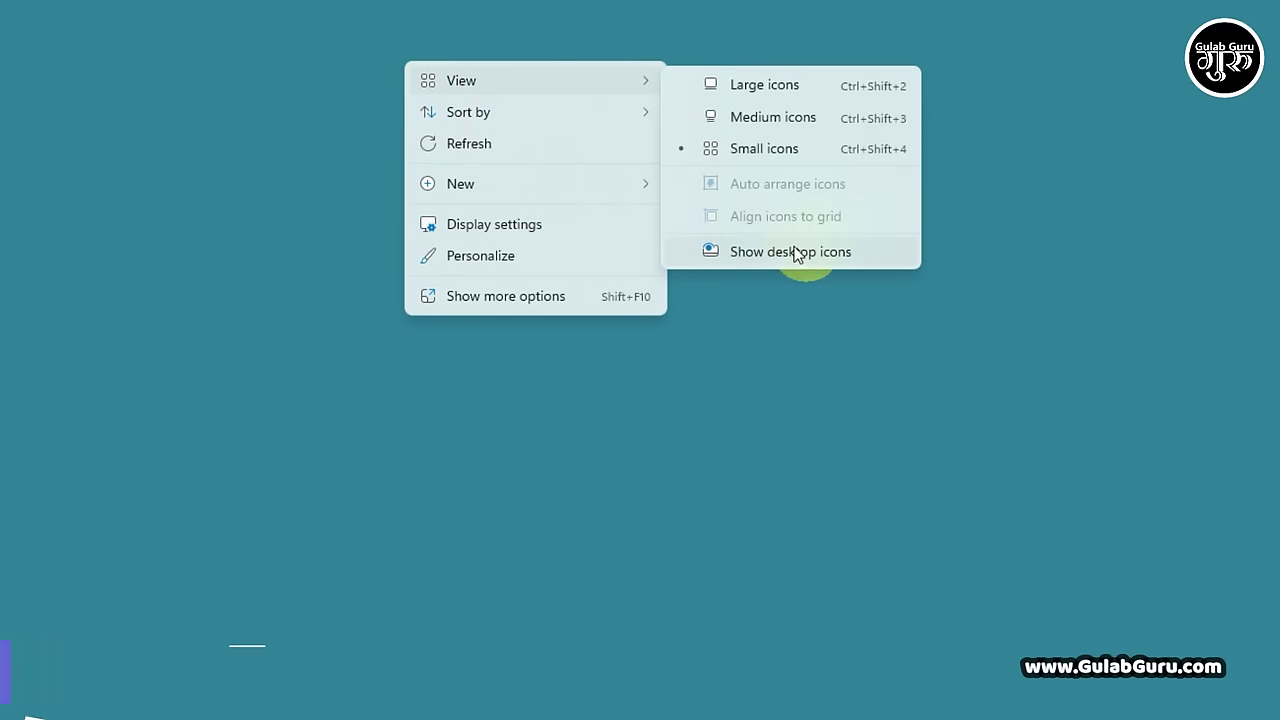
click(760, 252)
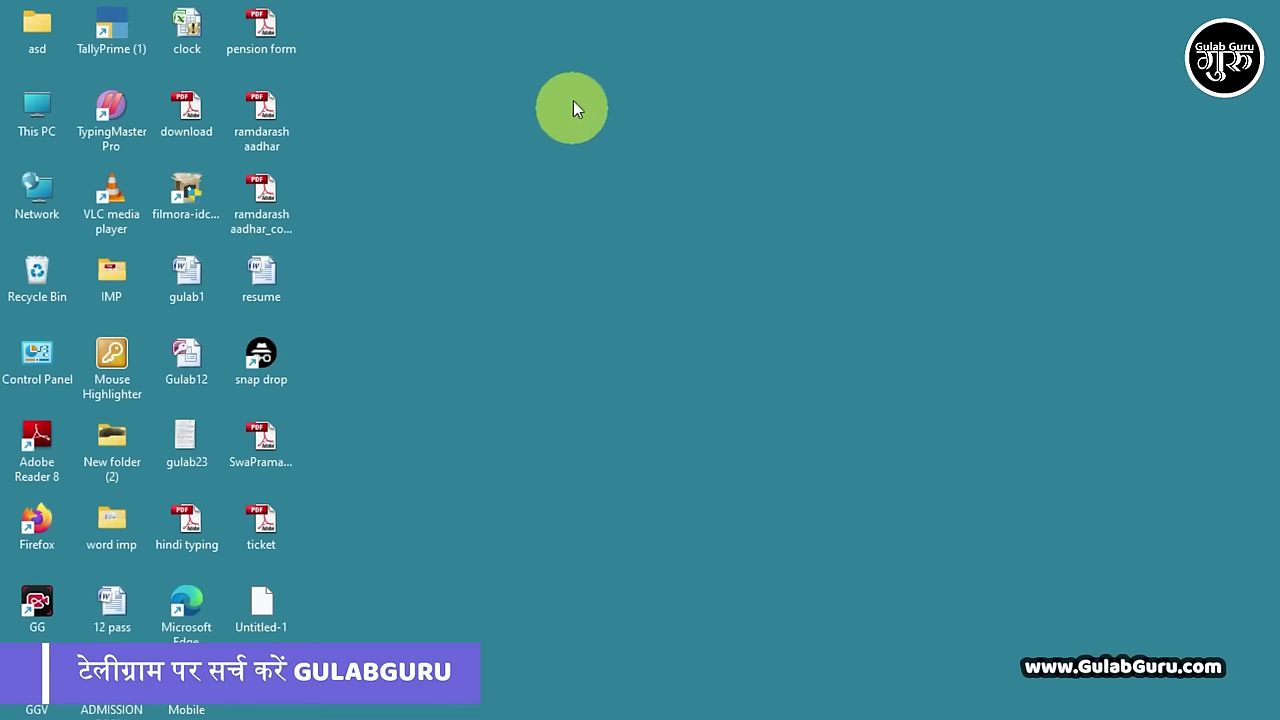
Sort the desktop icons by item type.
right_click(510, 79)
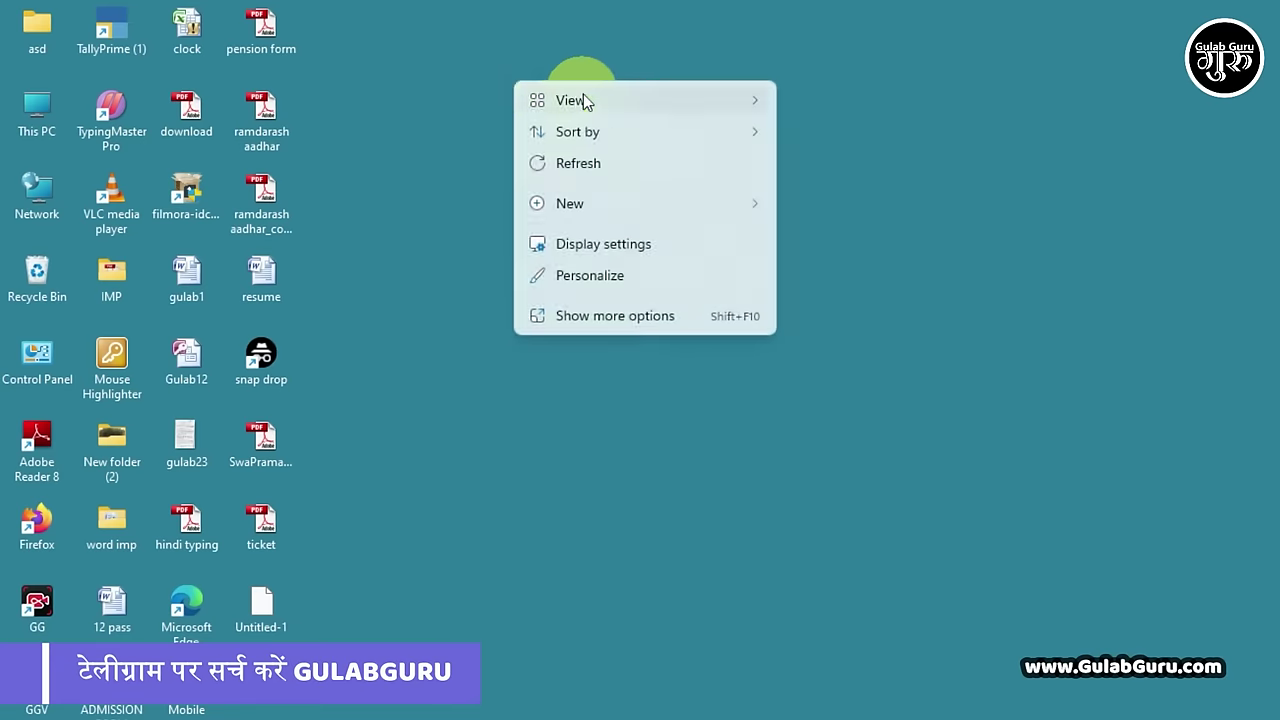
mouse_move(583, 100)
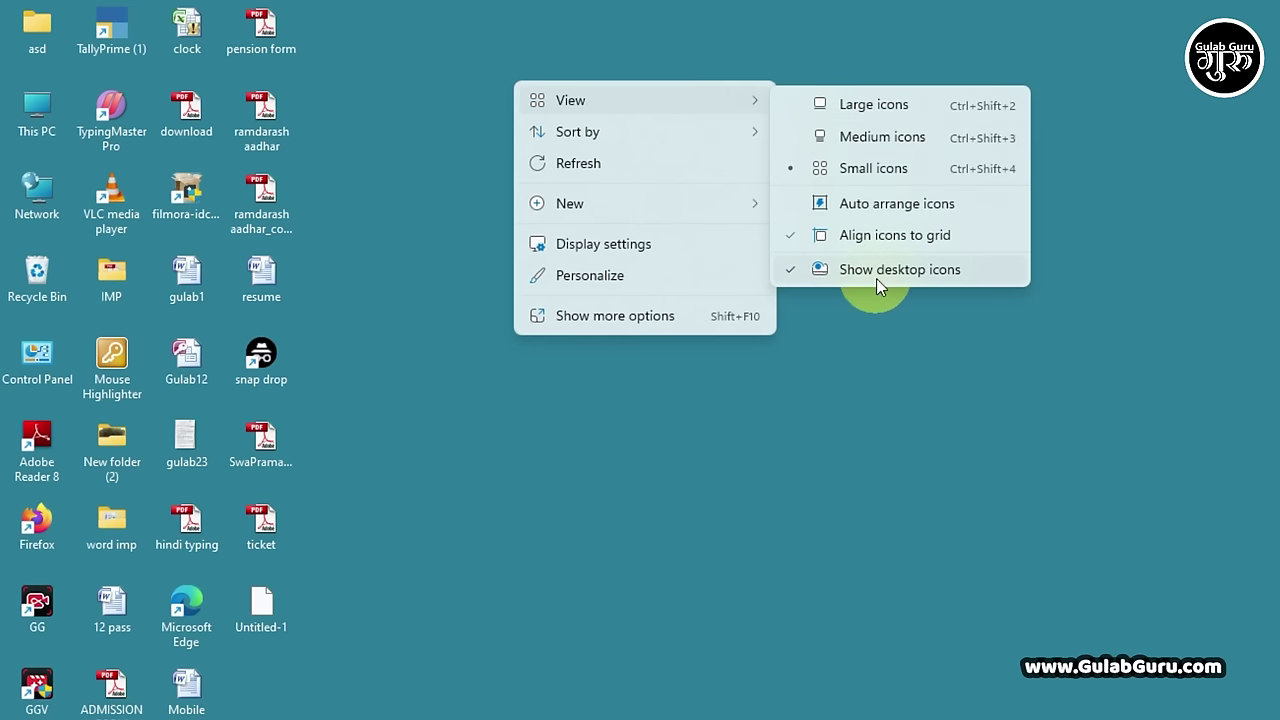
mouse_move(591, 133)
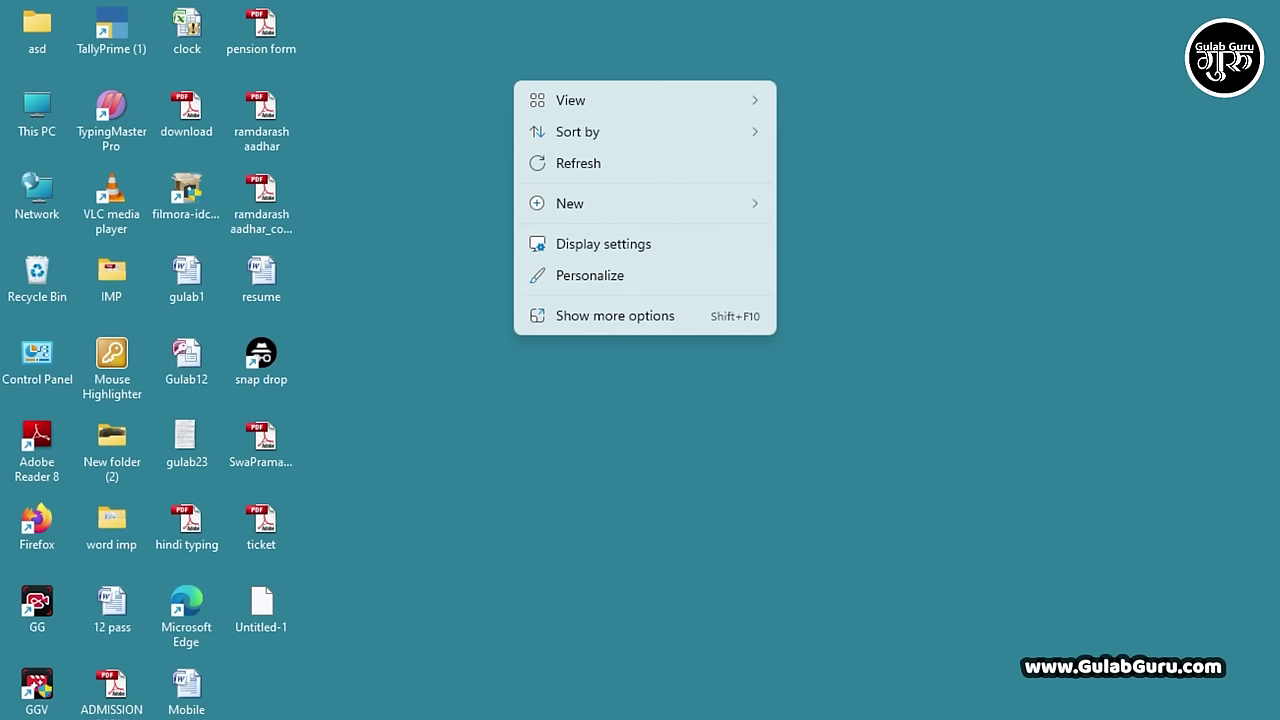
mouse_move(639, 127)
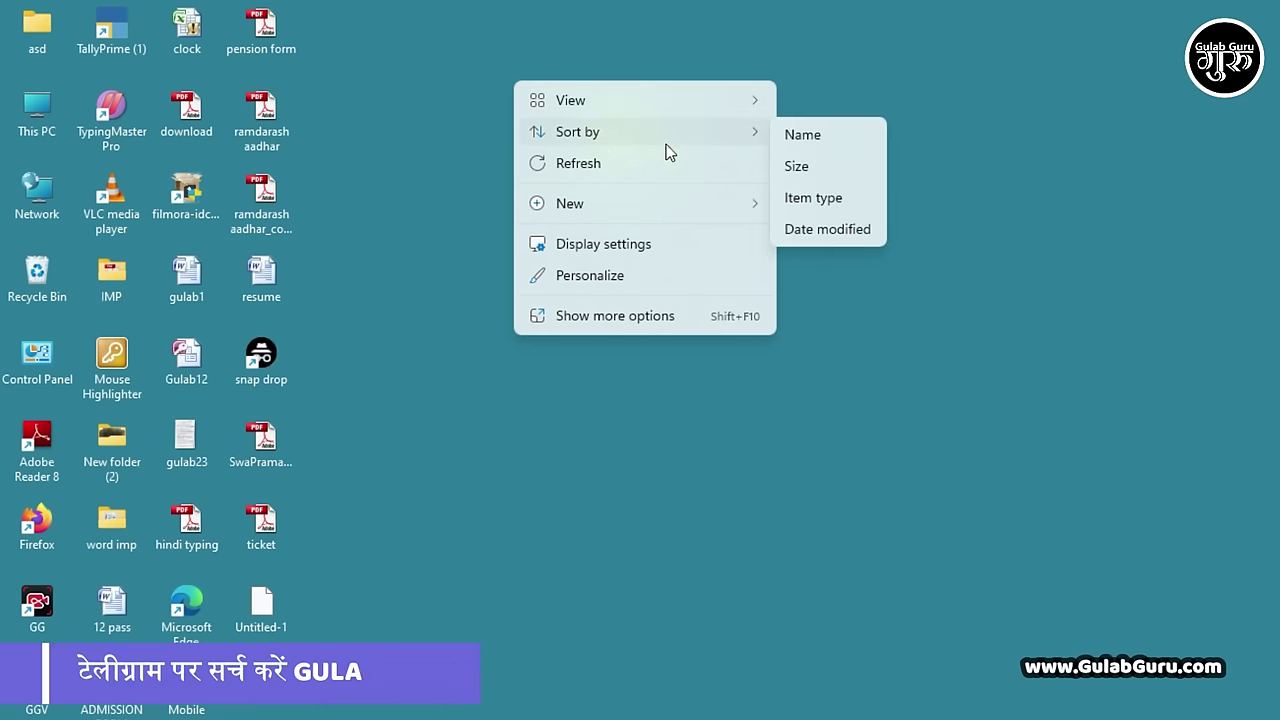
click(828, 198)
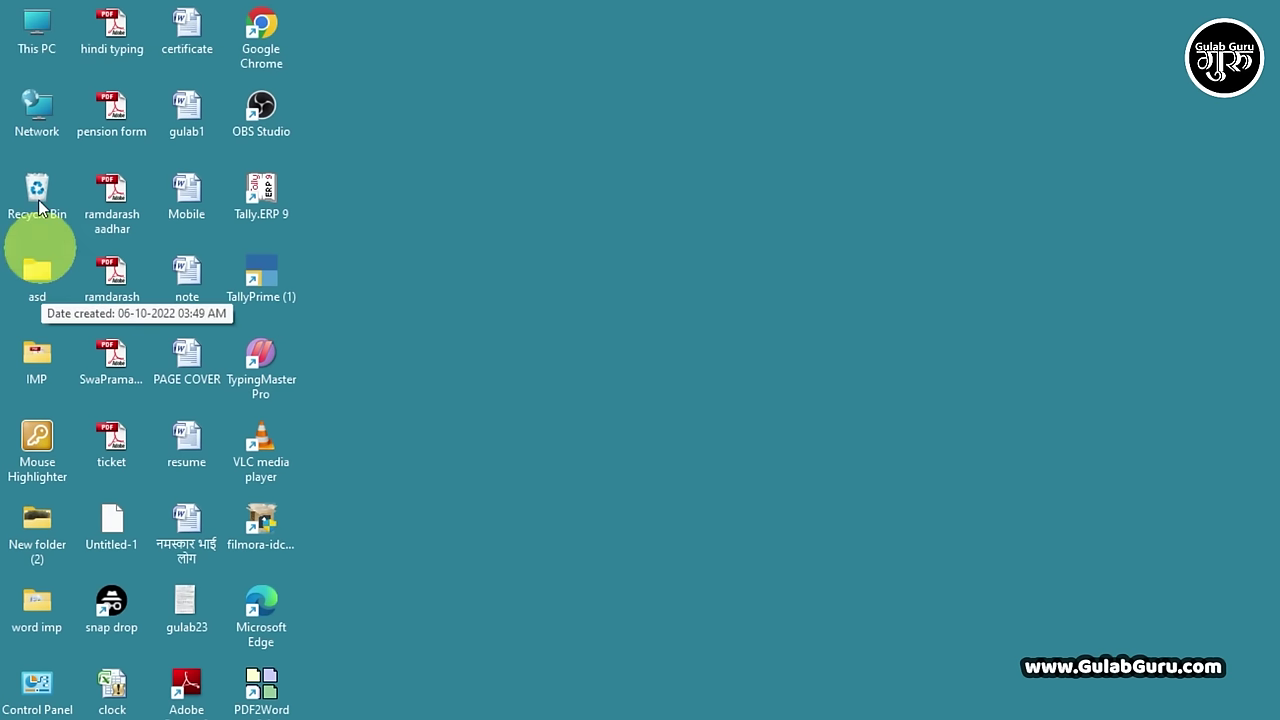
right_click(408, 84)
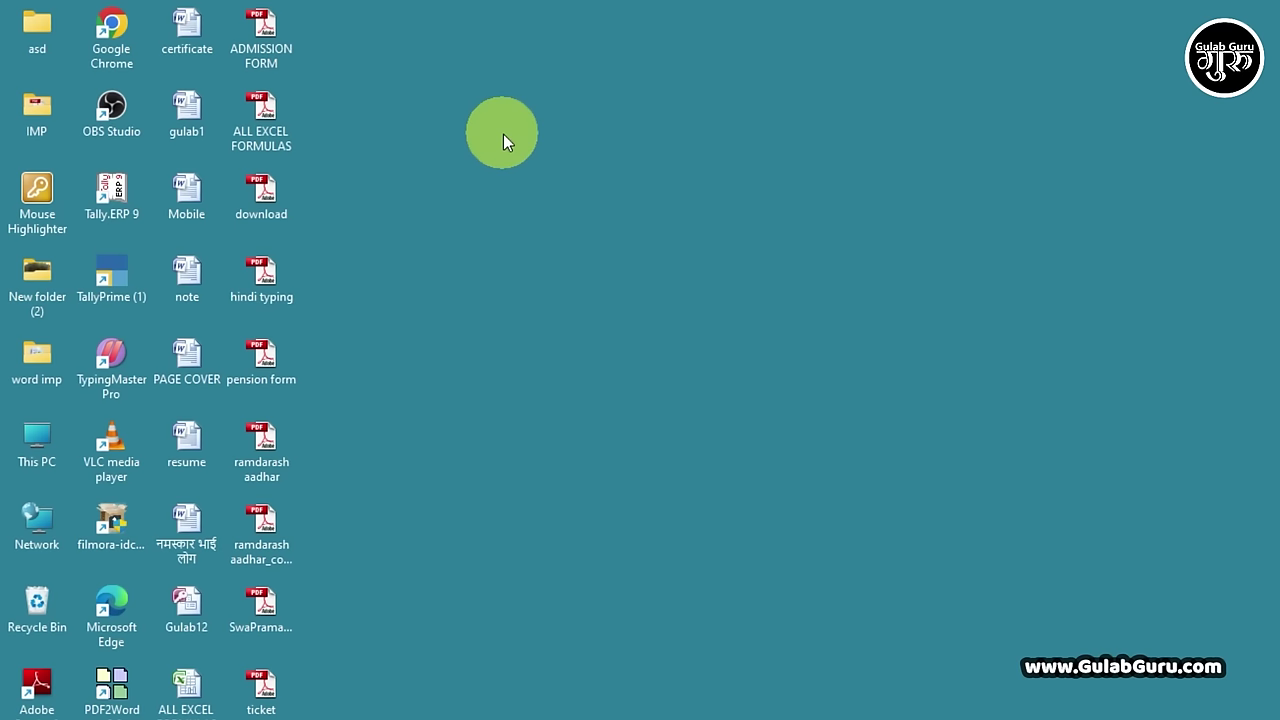
Sort the desktop icons by name.
right_click(503, 134)
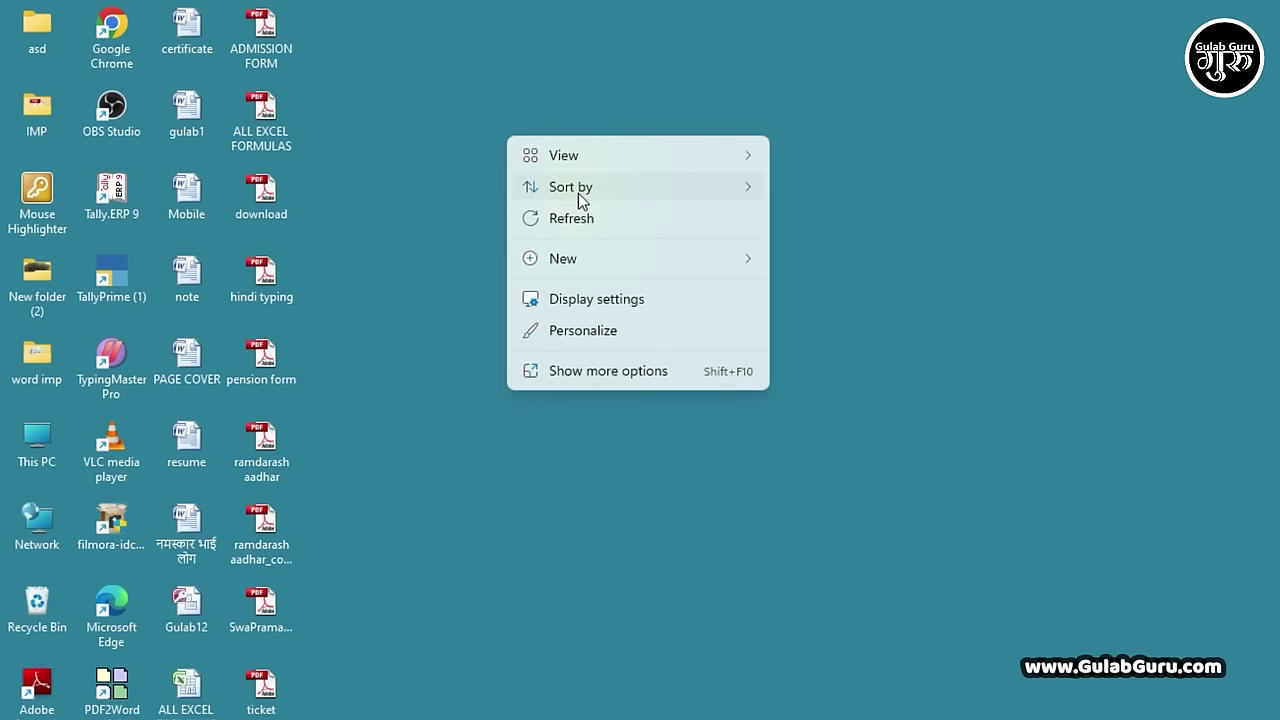
mouse_move(580, 190)
click(782, 199)
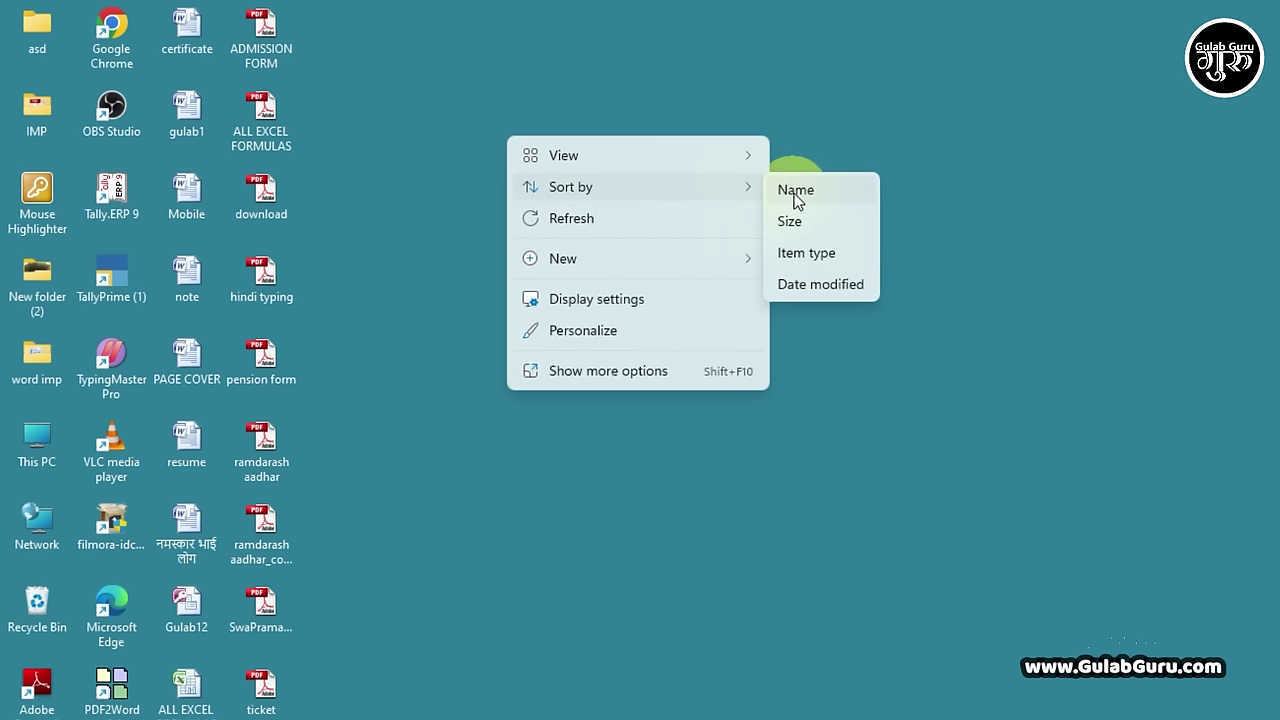
click(795, 193)
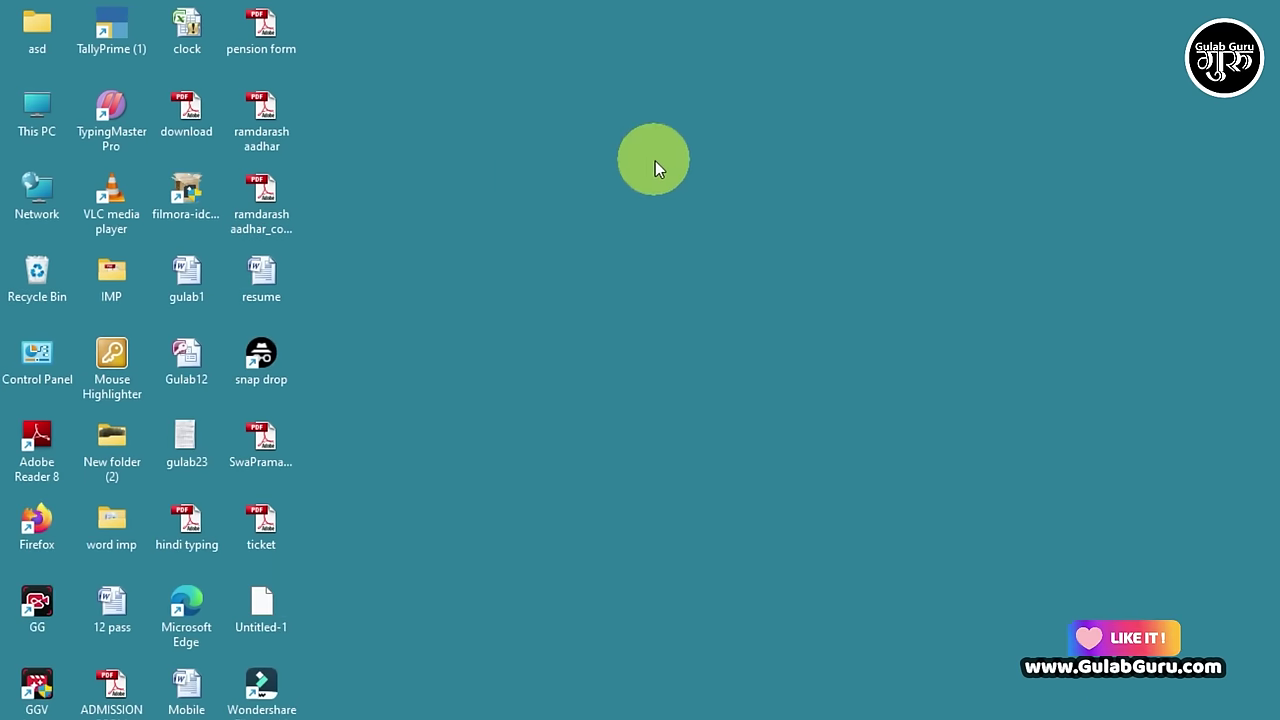
Refresh the desktop three times in a row.
right_click(592, 156)
mouse_move(677, 215)
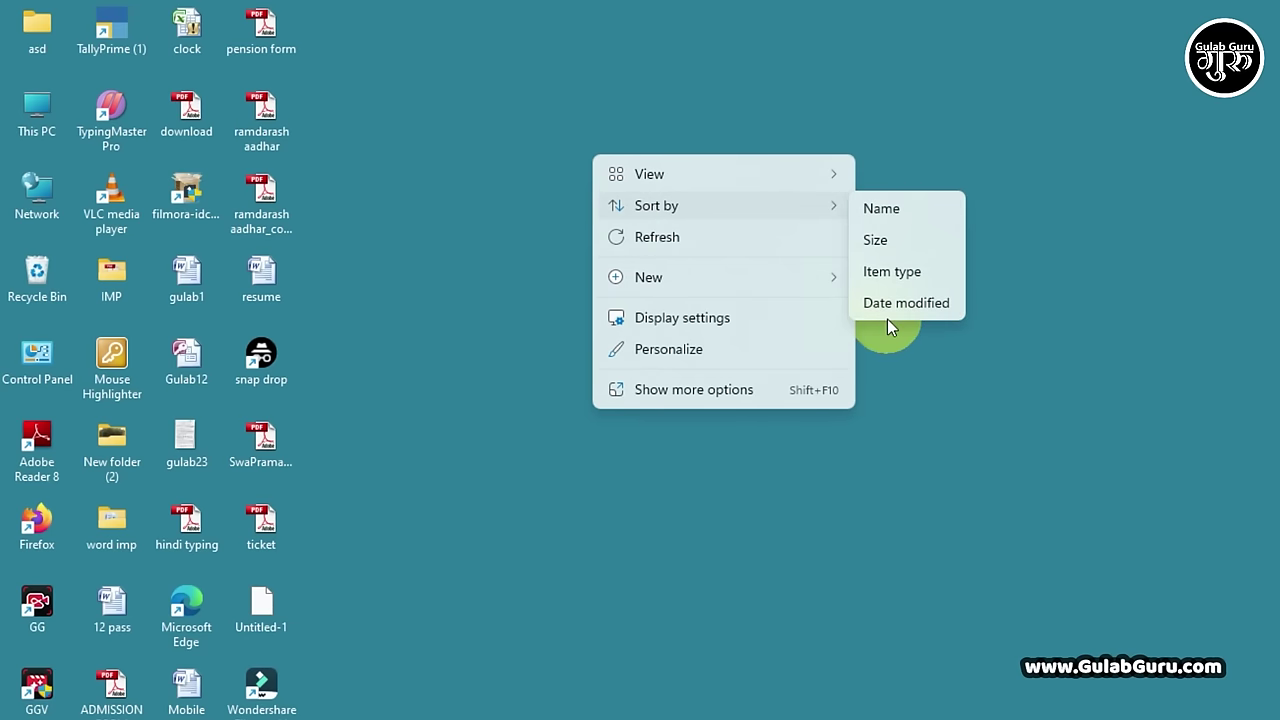
click(655, 240)
right_click(552, 124)
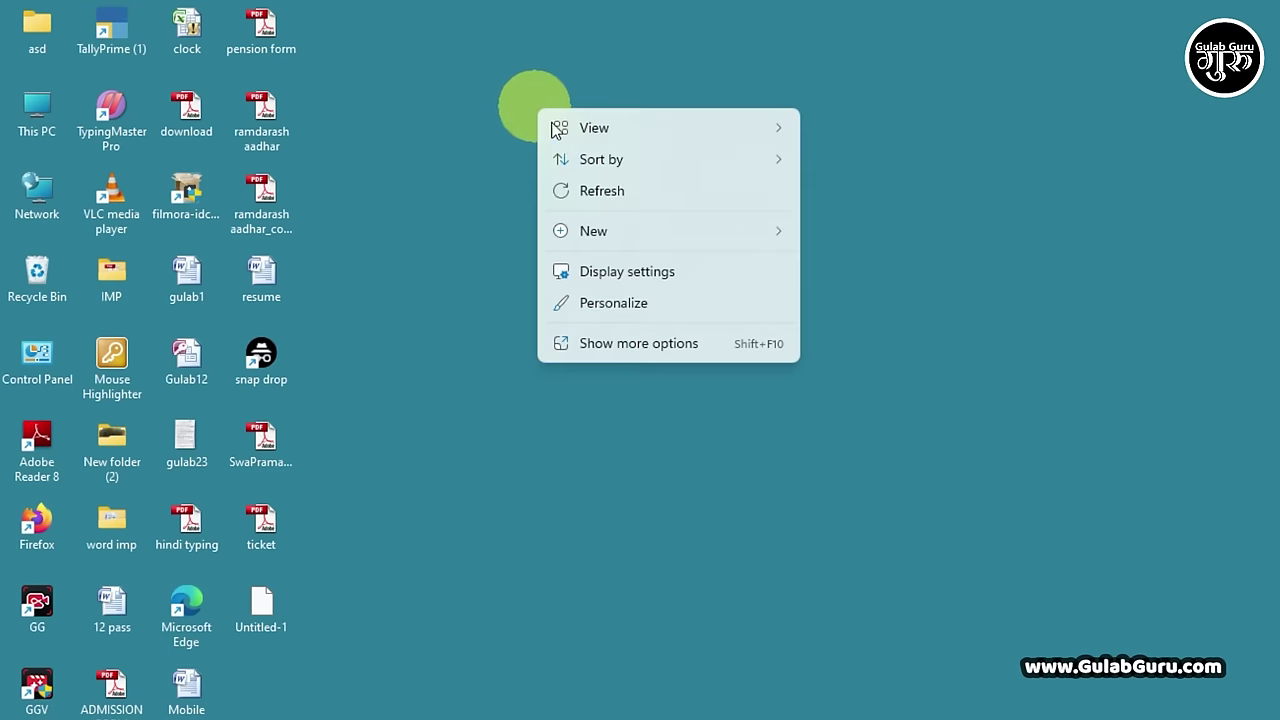
click(593, 189)
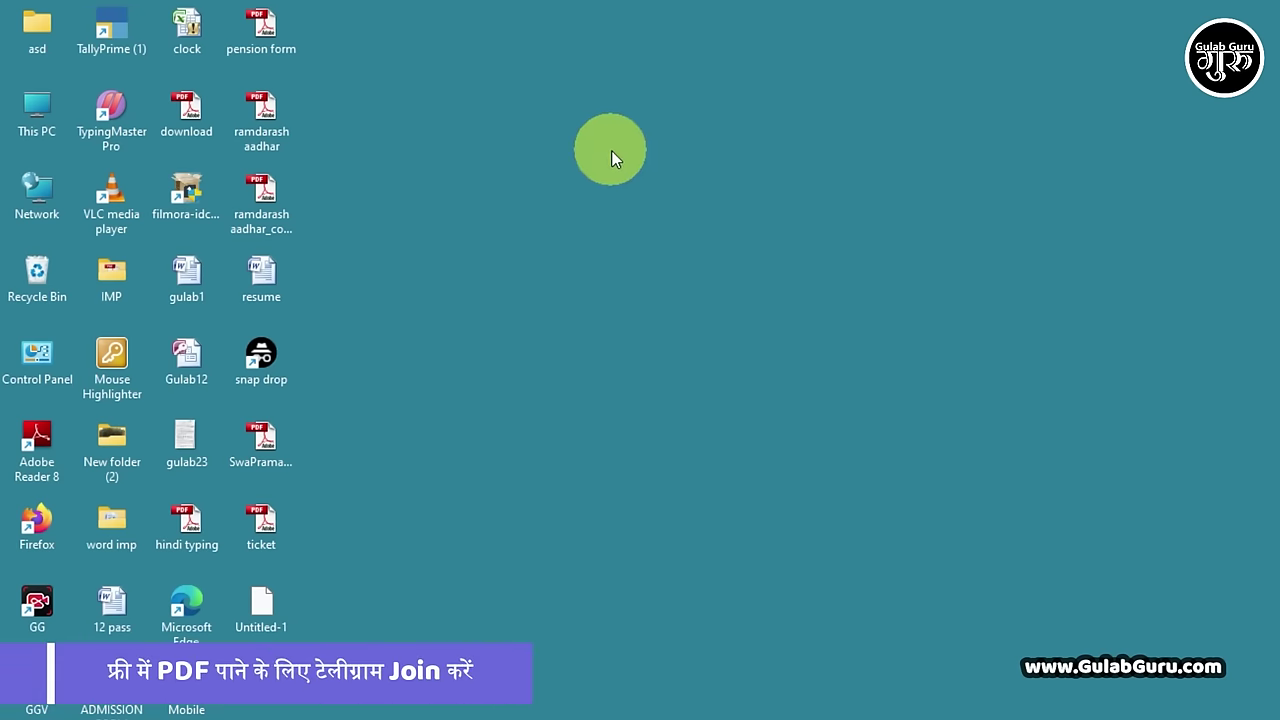
right_click(611, 150)
click(667, 233)
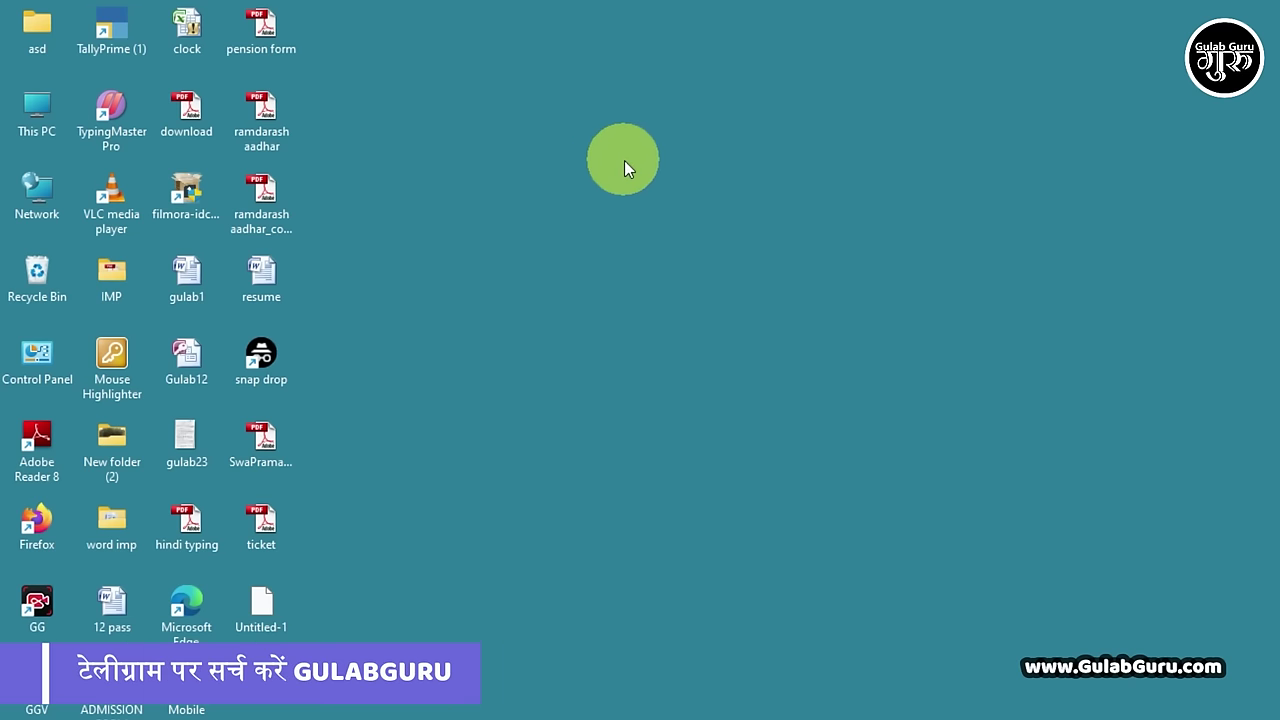
Create a new folder on the desktop, keeping the default name New folder.
right_click(625, 161)
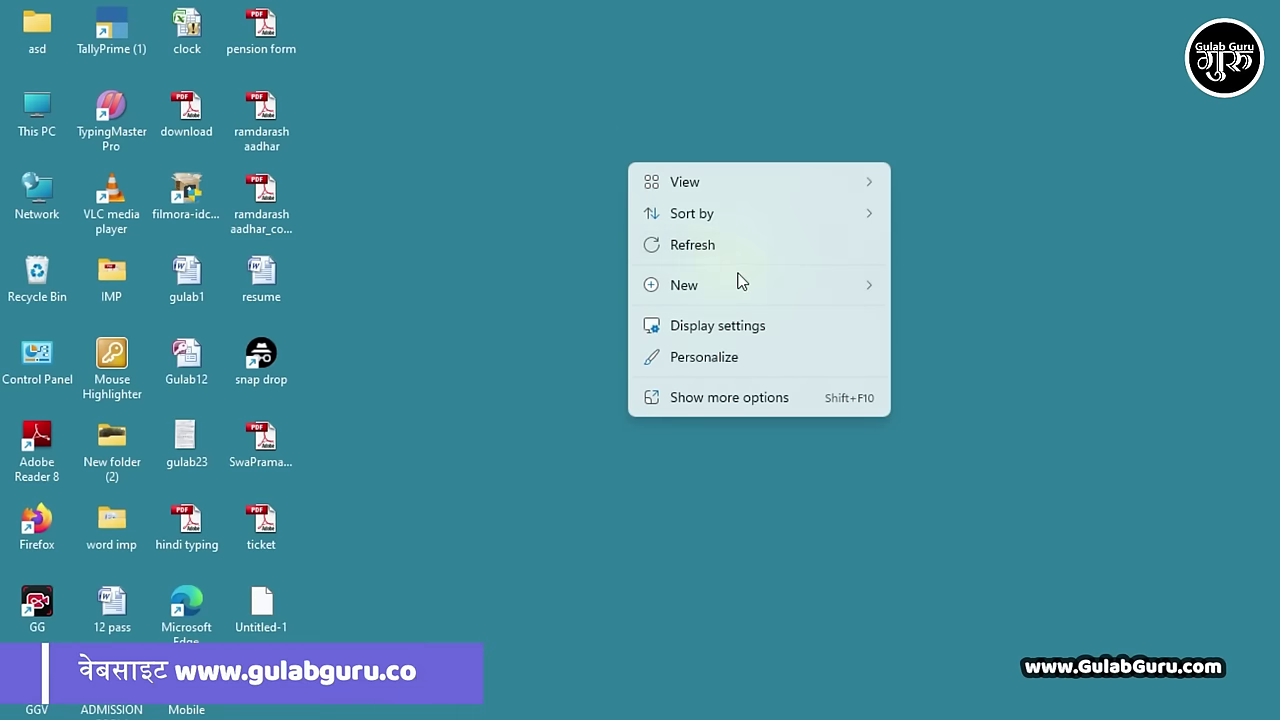
mouse_move(672, 293)
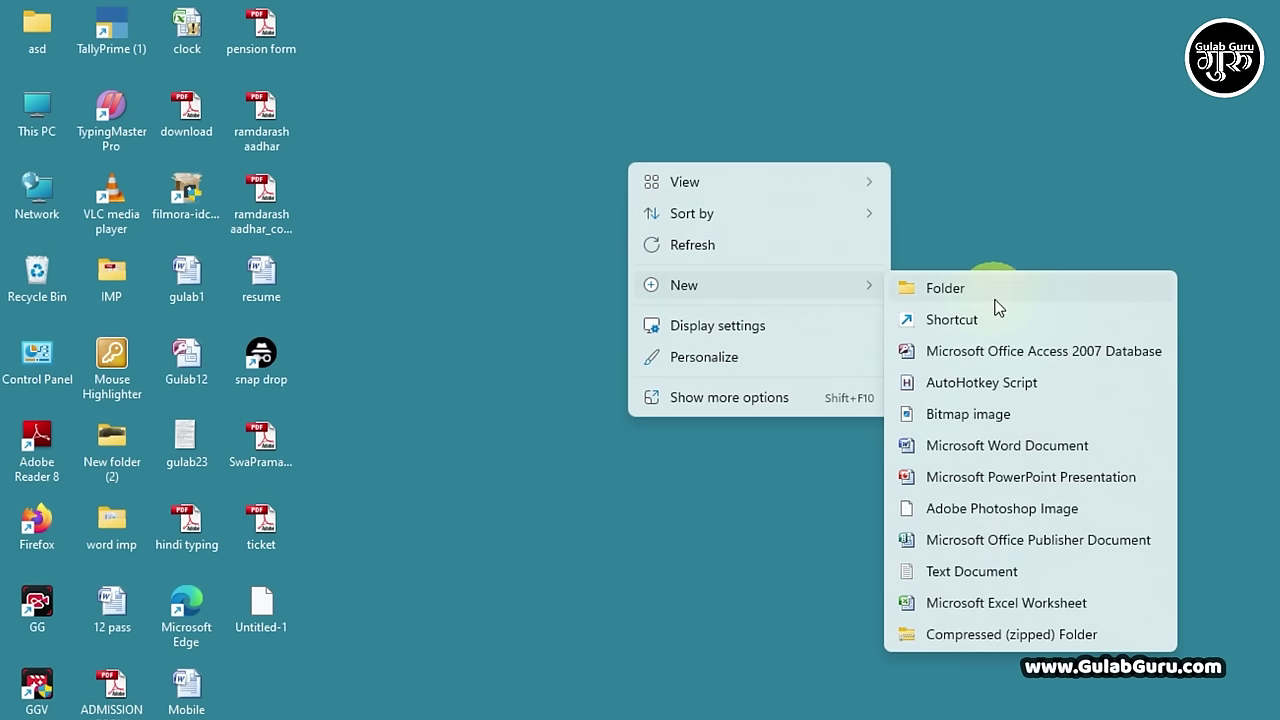
click(963, 290)
click(960, 291)
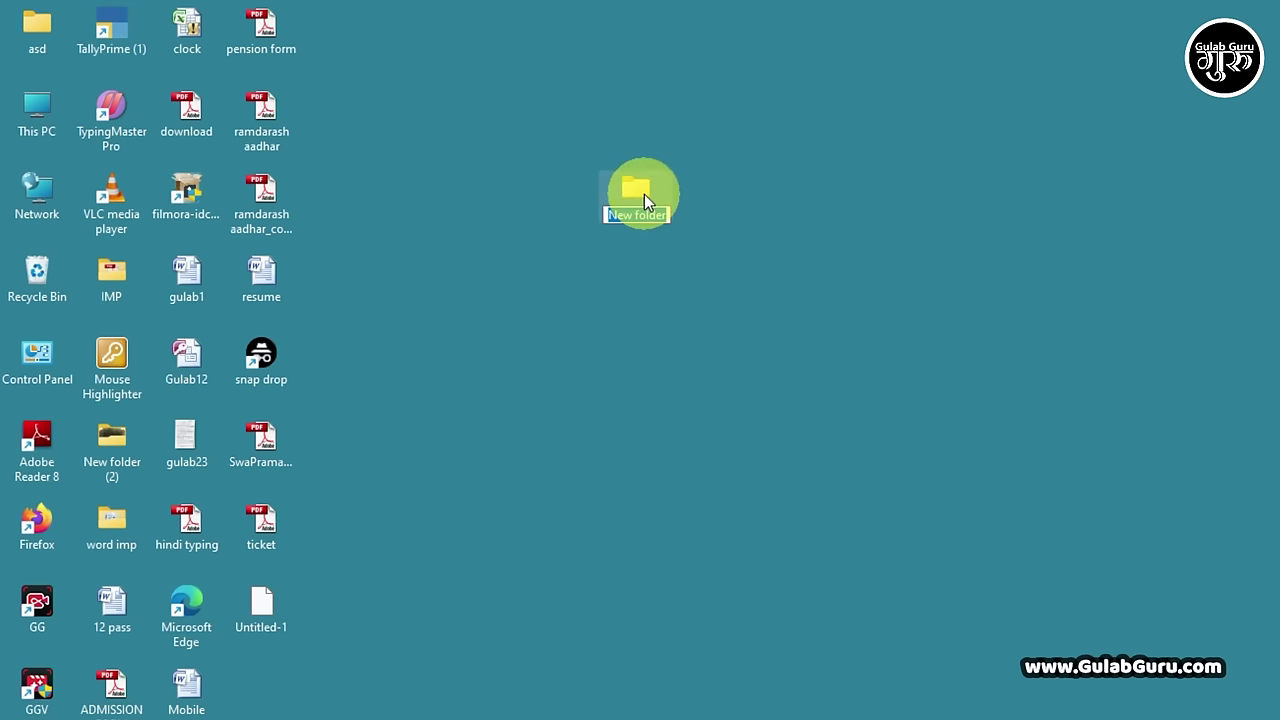
right_click(757, 193)
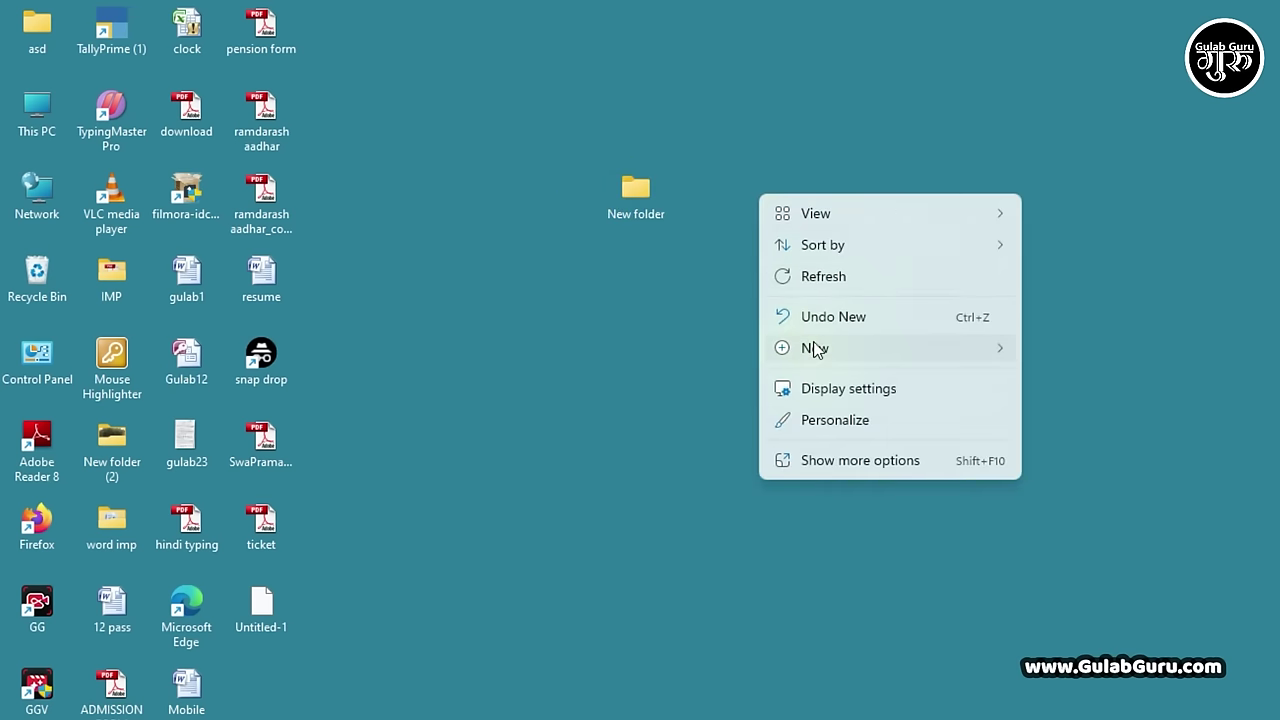
mouse_move(815, 348)
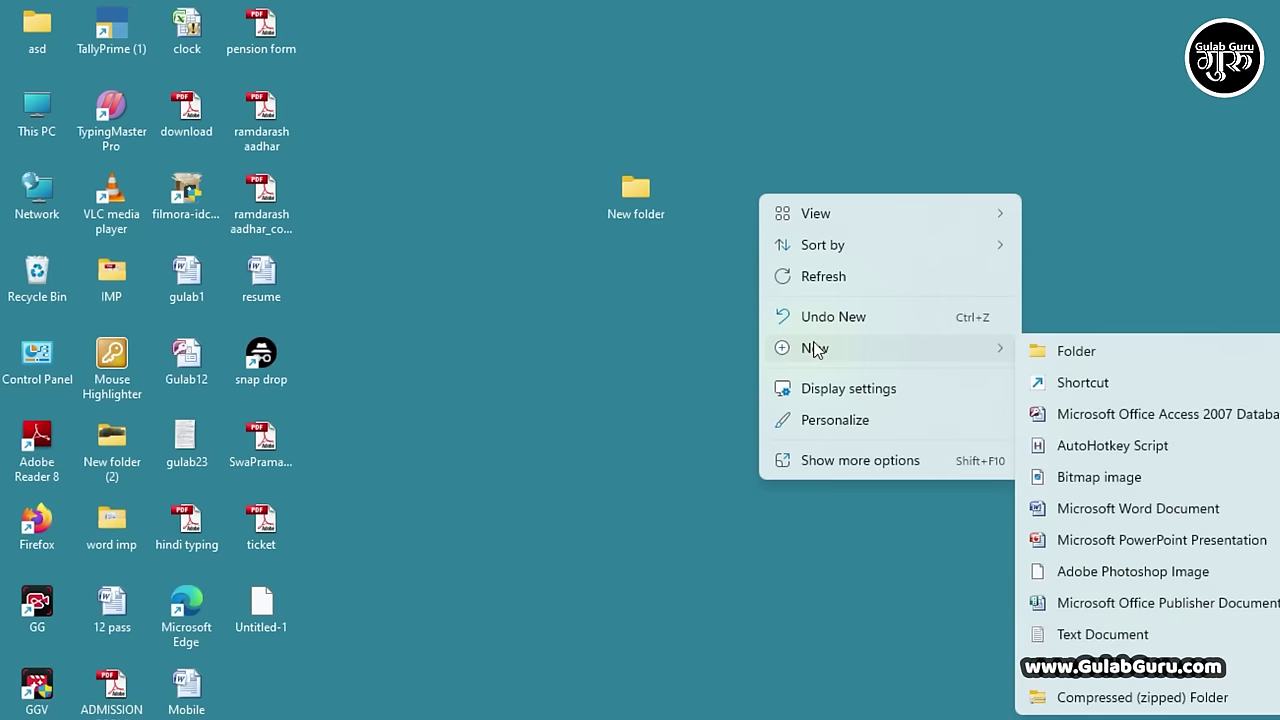
click(1080, 385)
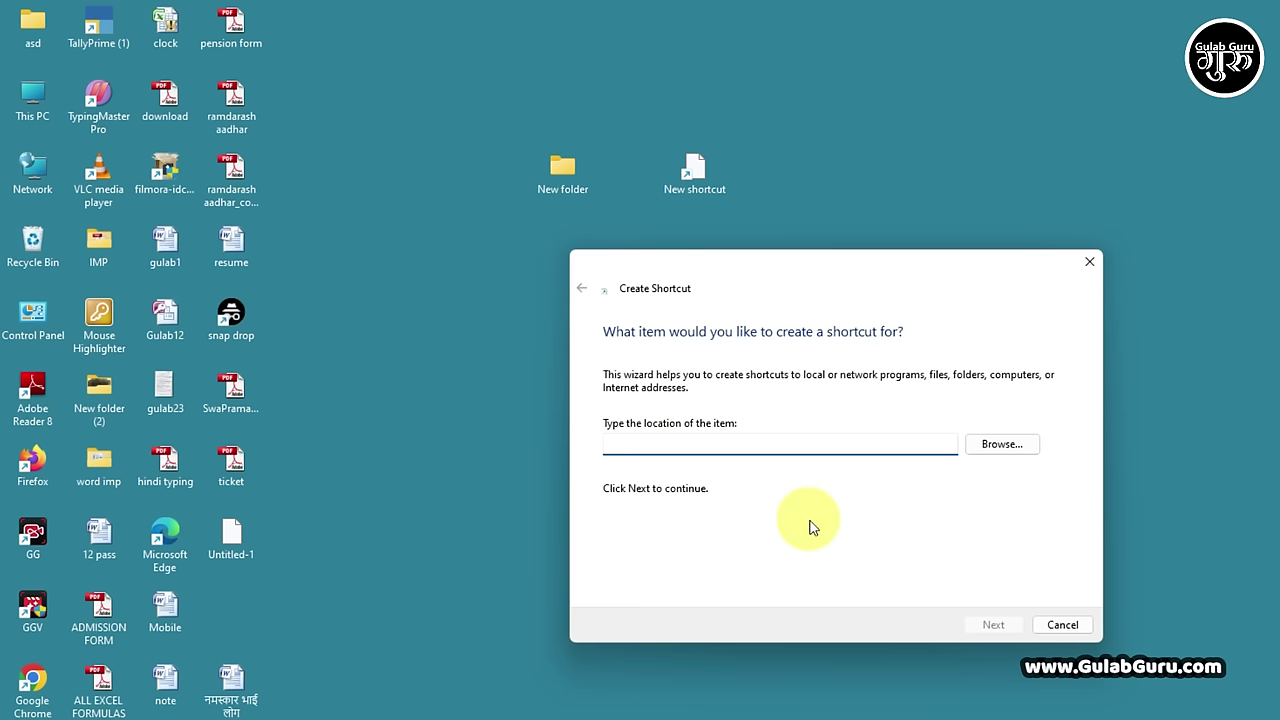
text(ww)
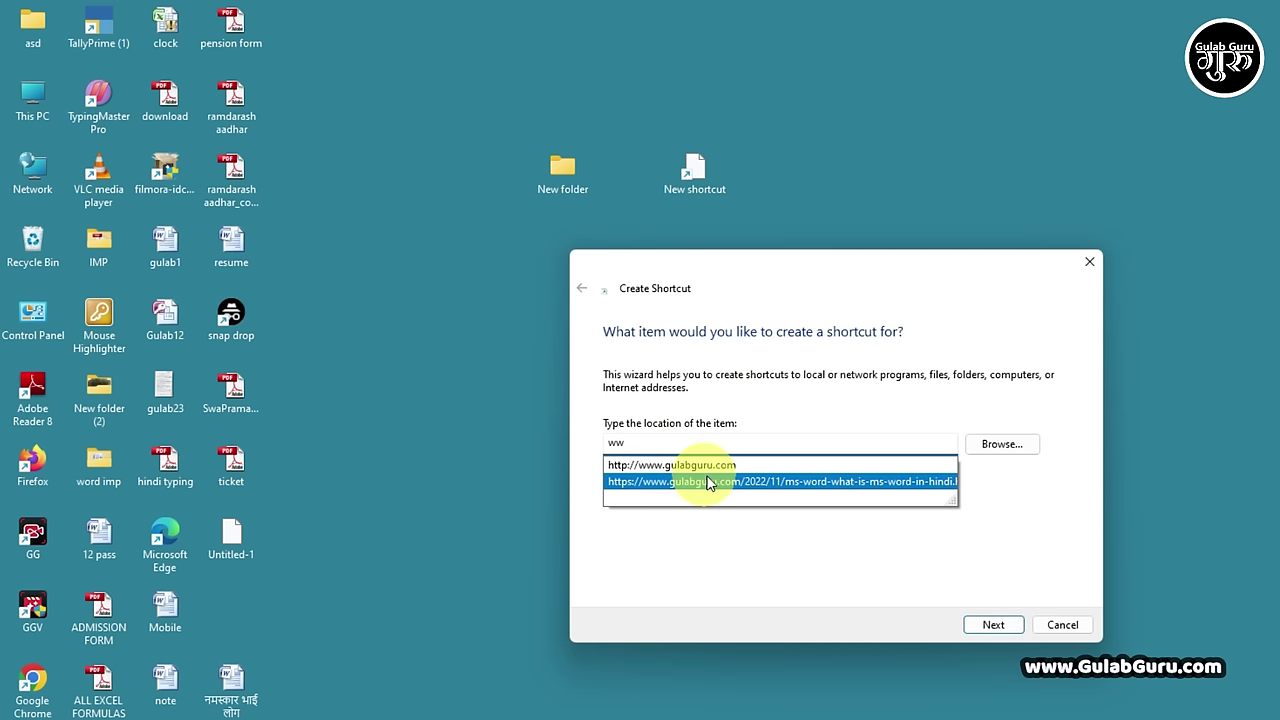
click(725, 466)
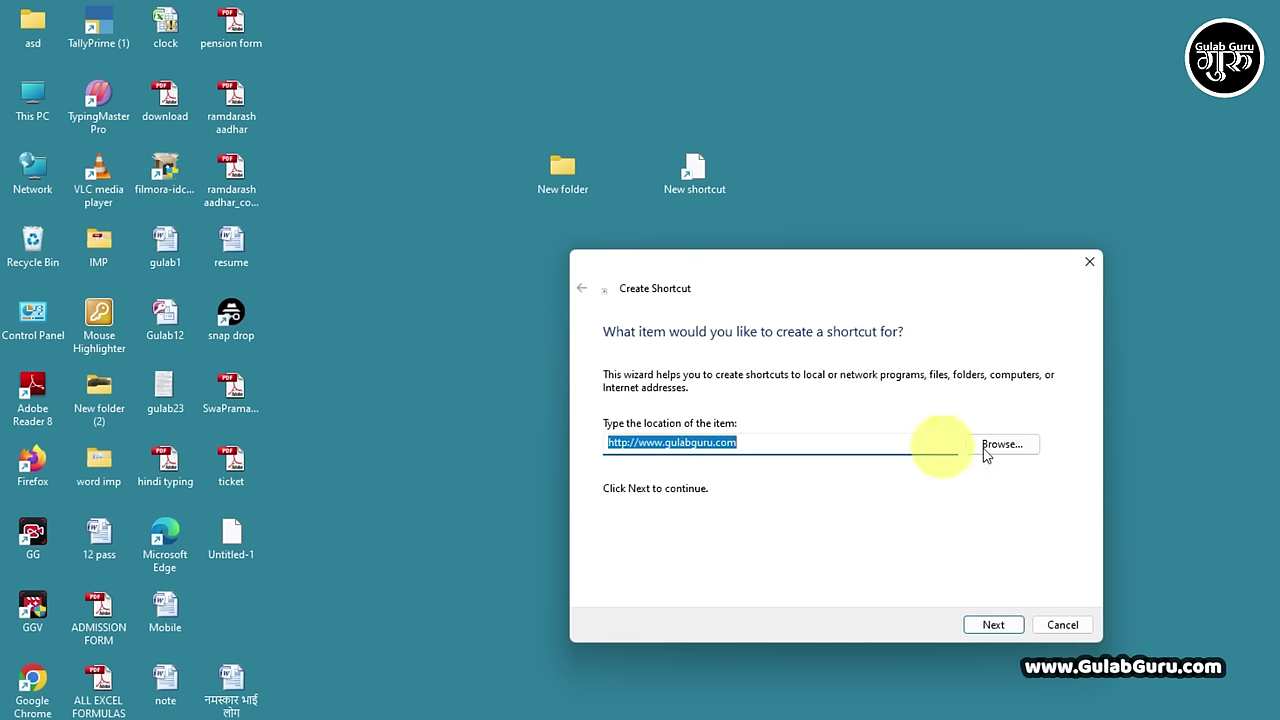
click(990, 626)
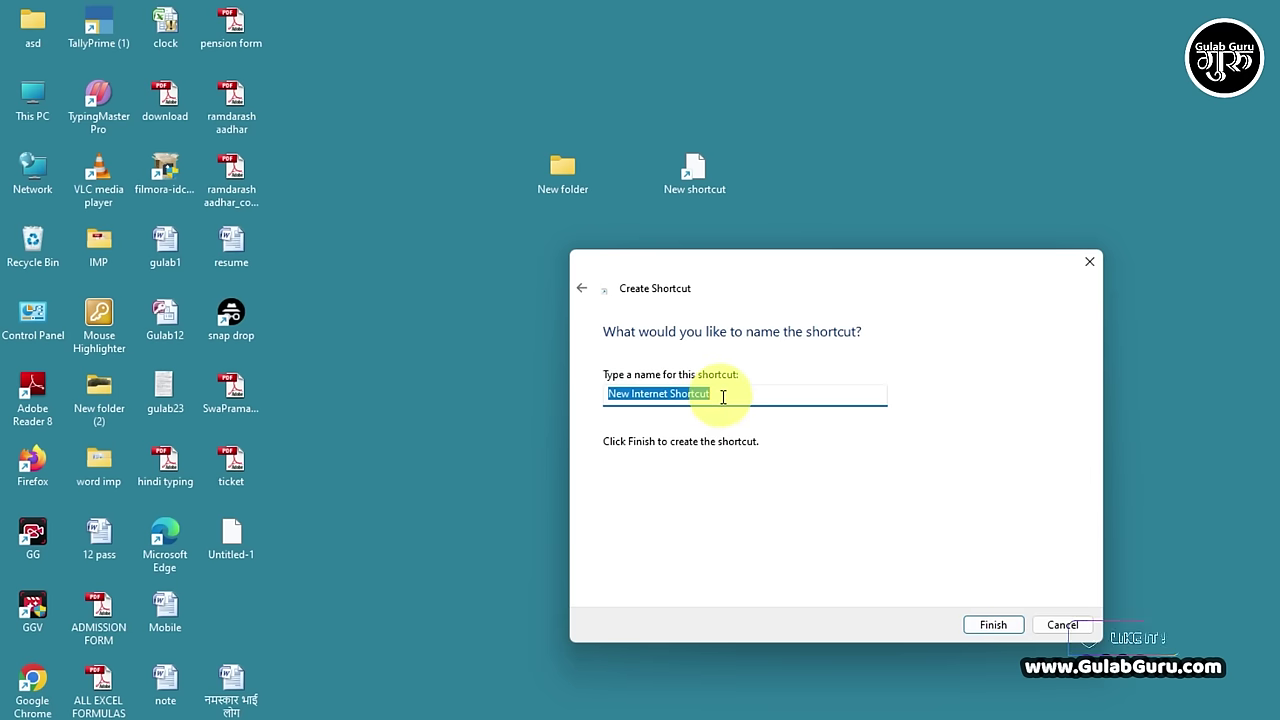
text(gulab guru)
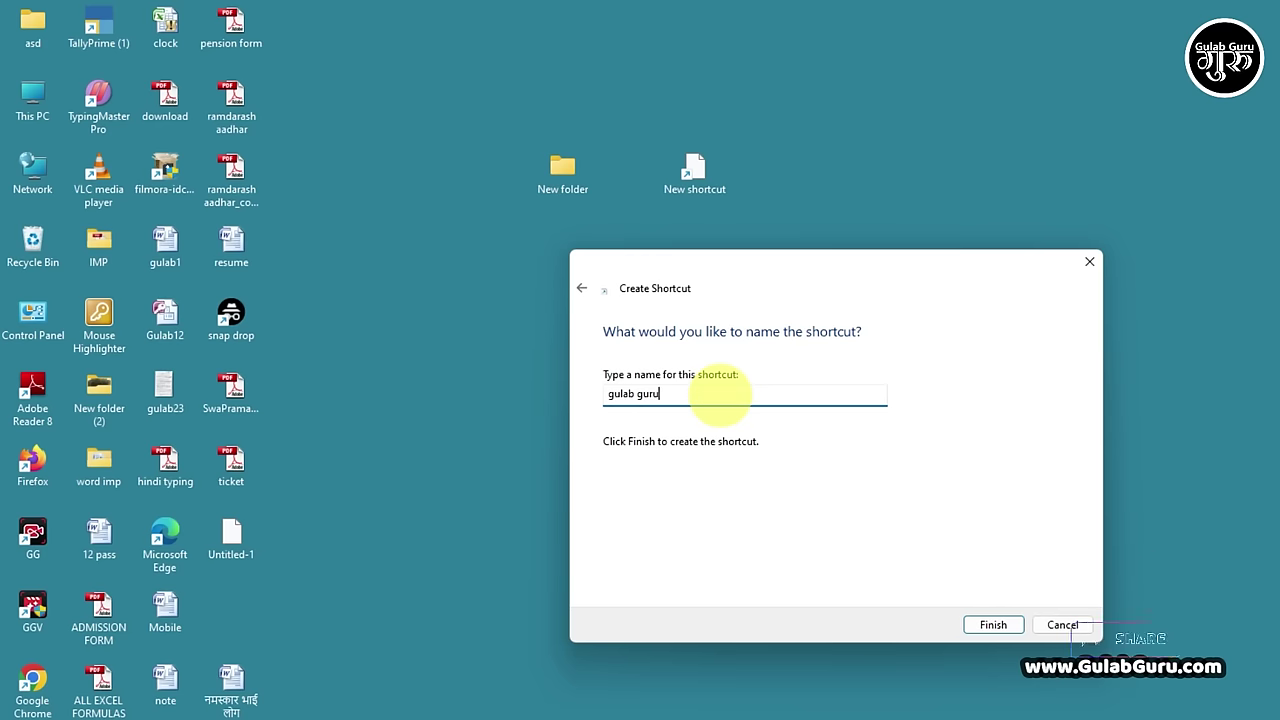
click(993, 625)
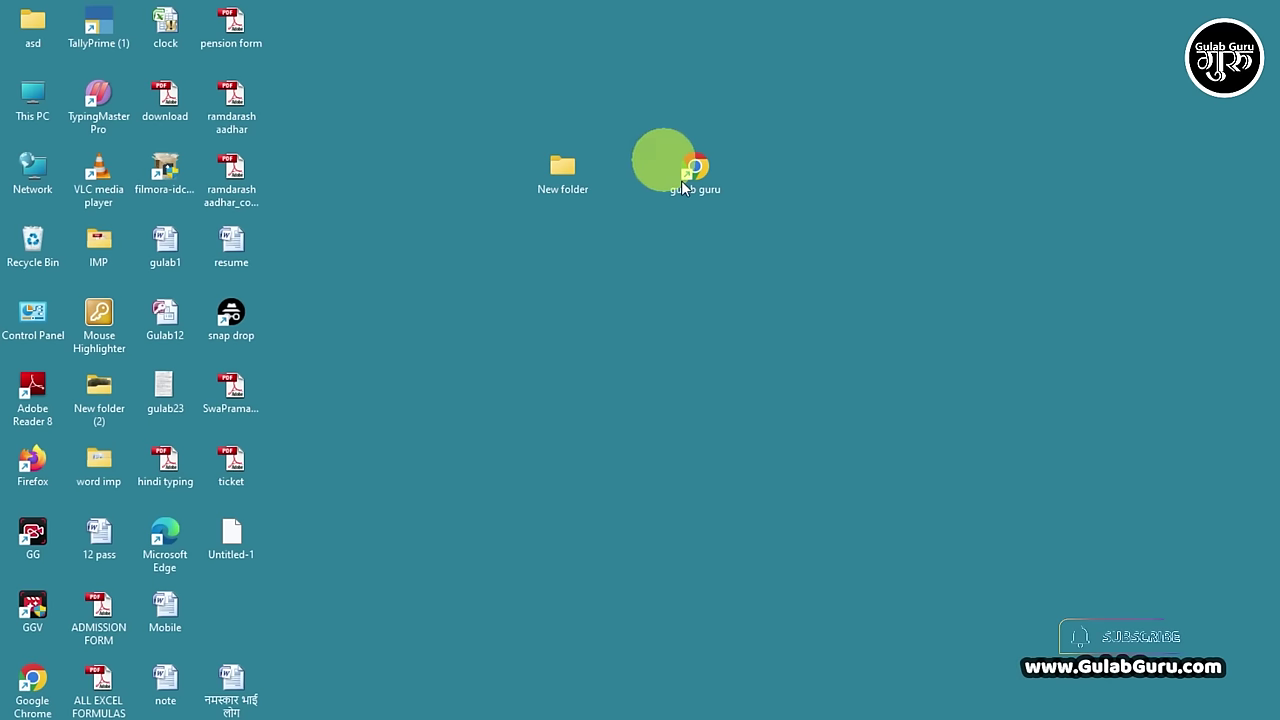
Open the website through the gulab guru desktop shortcut, and minimize the browser window to return to the desktop.
click(688, 178)
drag(754, 226, 758, 230)
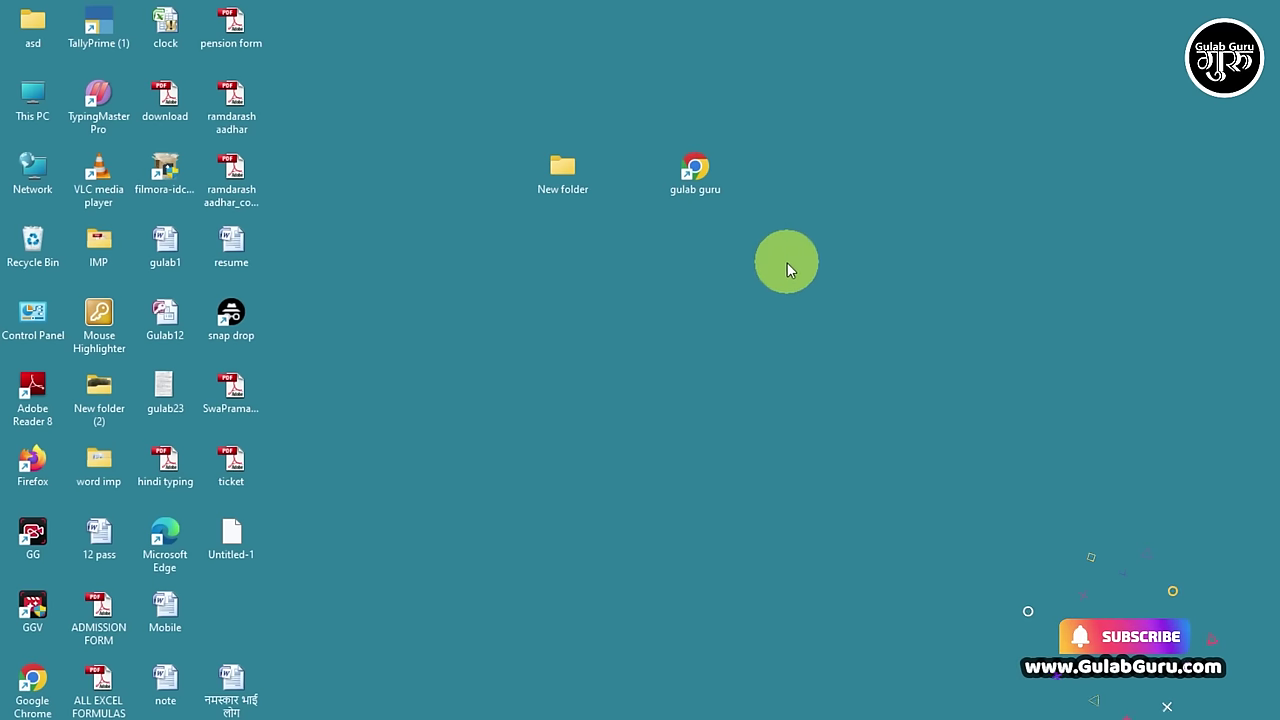
double_click(694, 172)
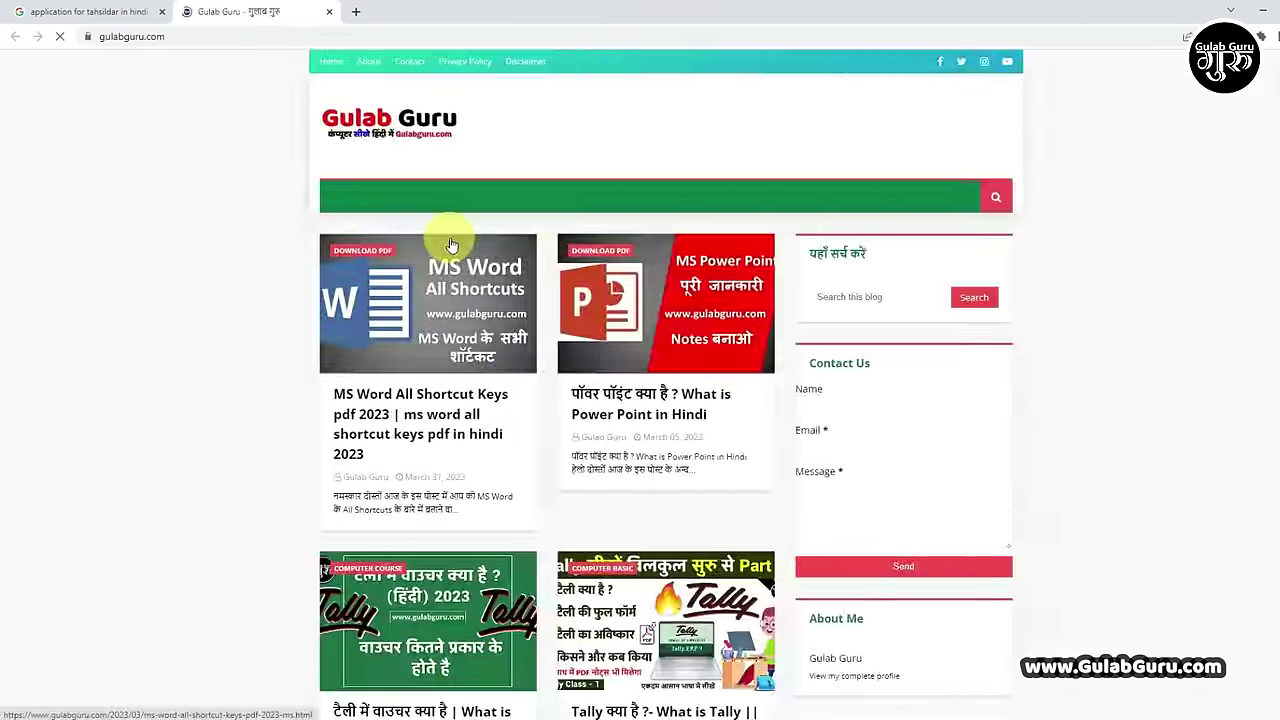
click(1262, 12)
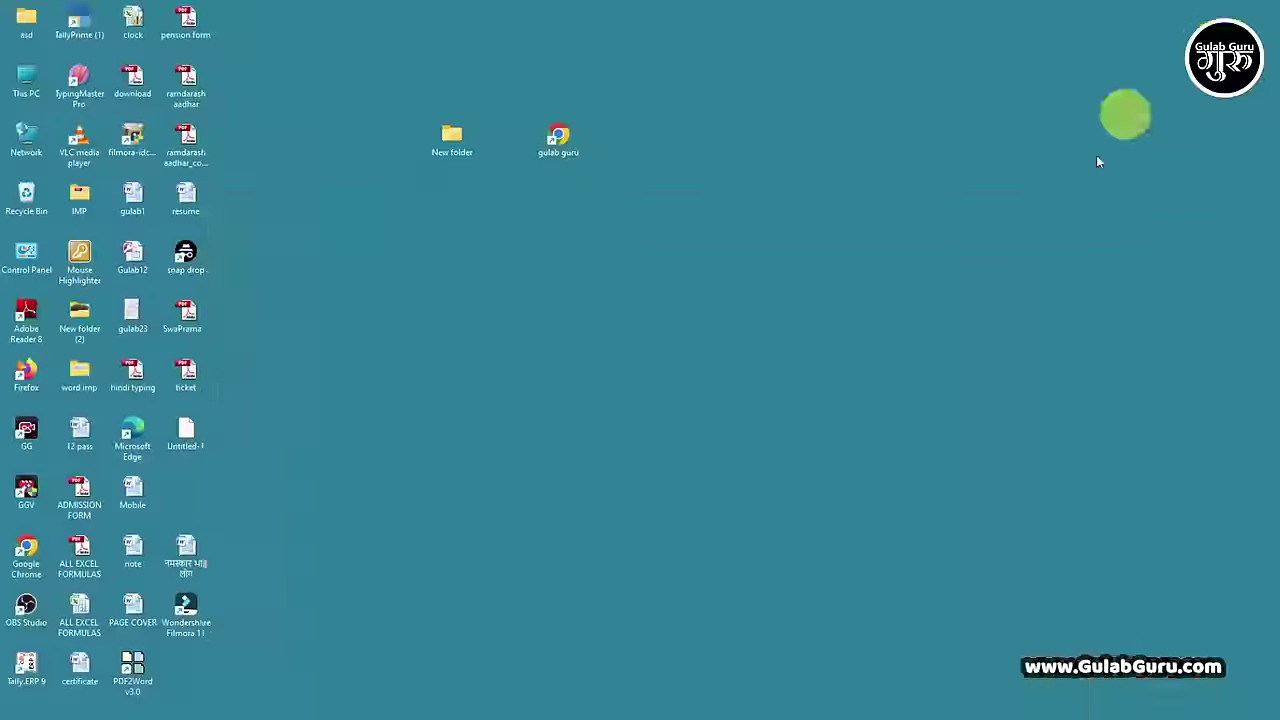
right_click(748, 139)
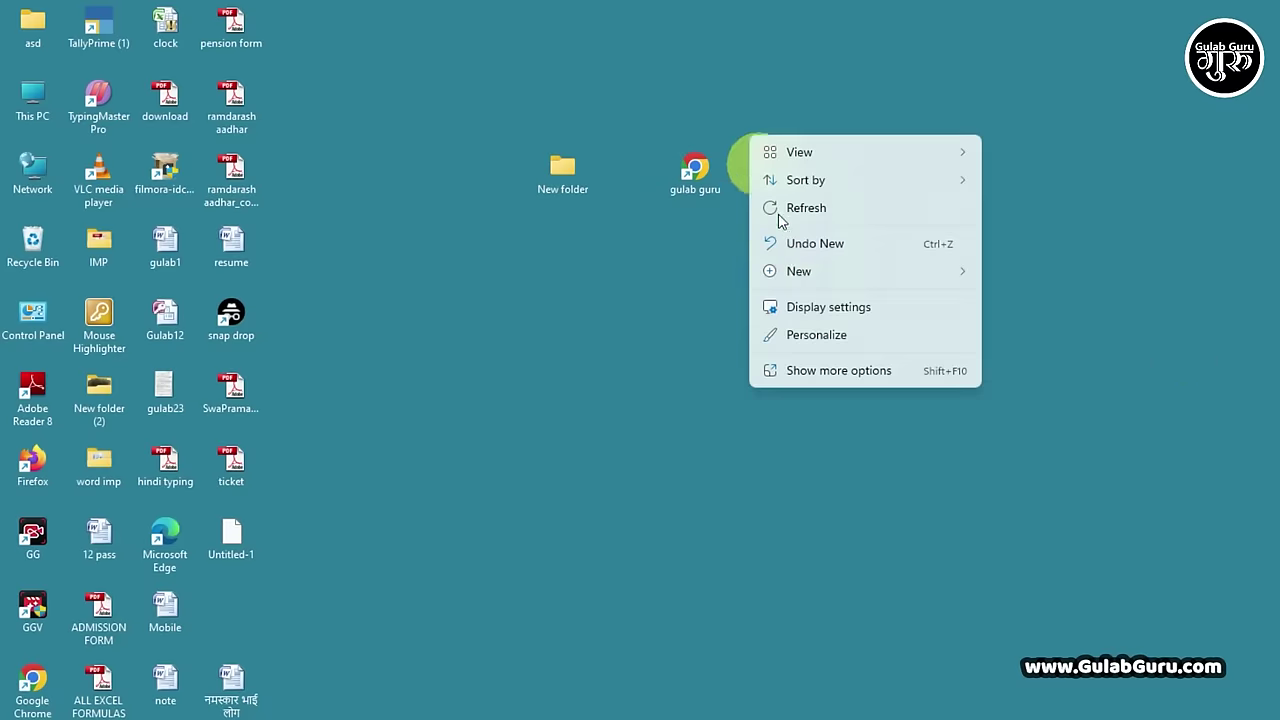
mouse_move(800, 271)
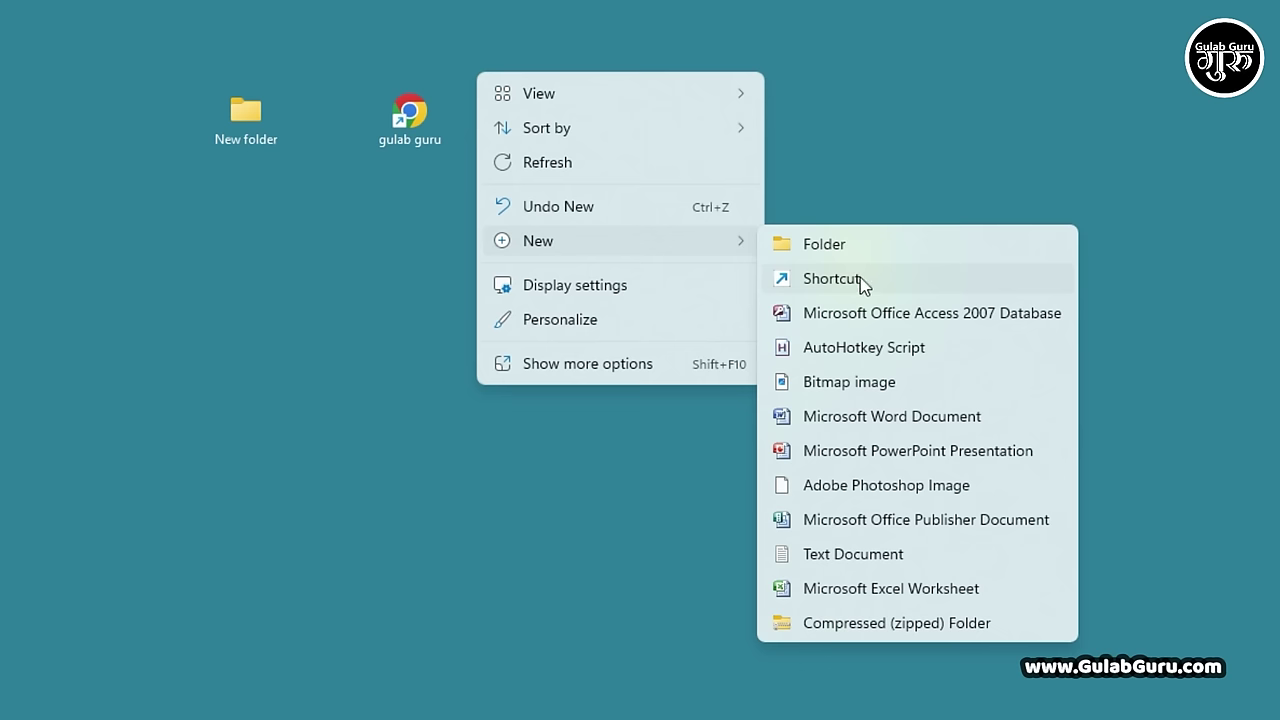
click(391, 178)
Permanently delete both the New folder and the gulab guru shortcut from the desktop.
drag(94, 14, 642, 211)
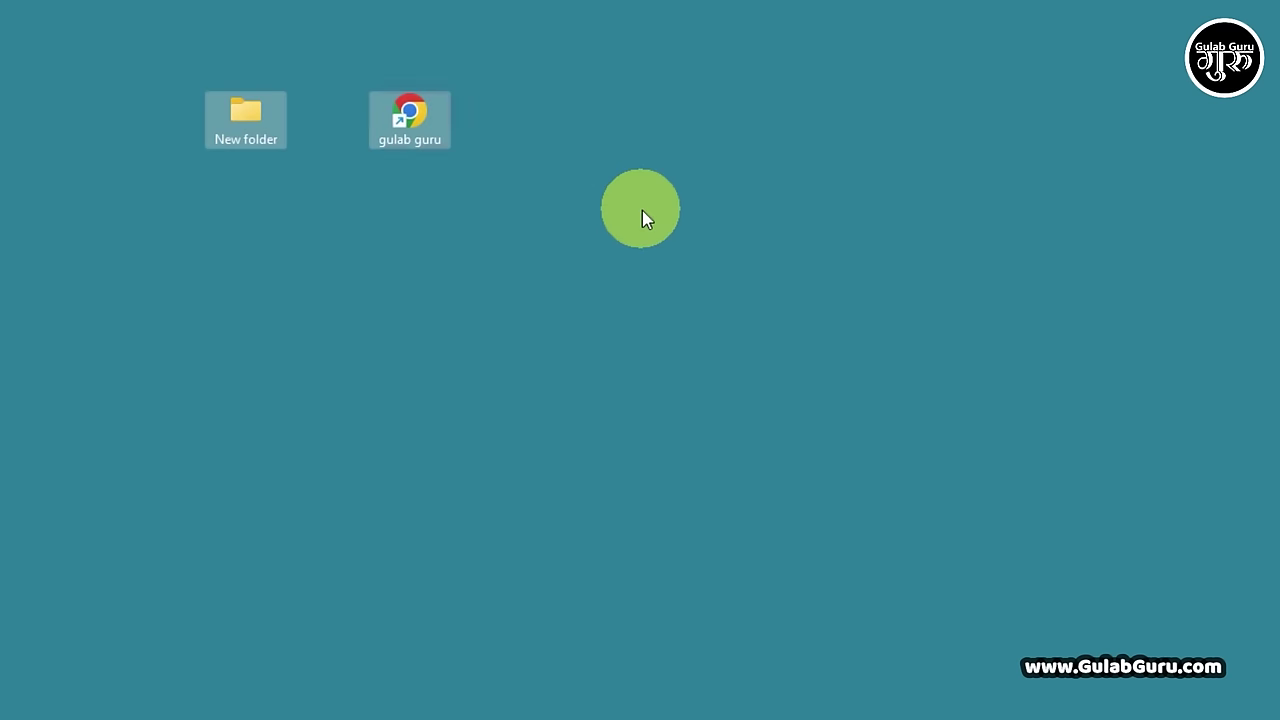
key(shift+Delete)
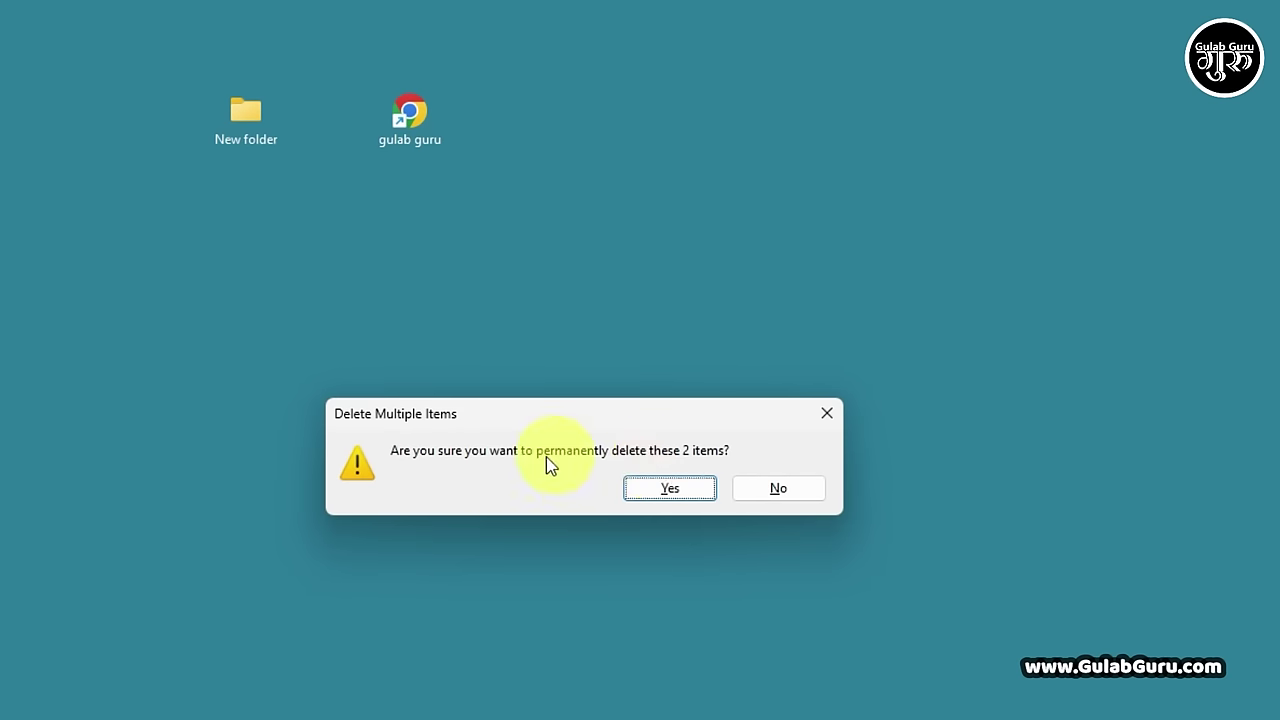
click(670, 489)
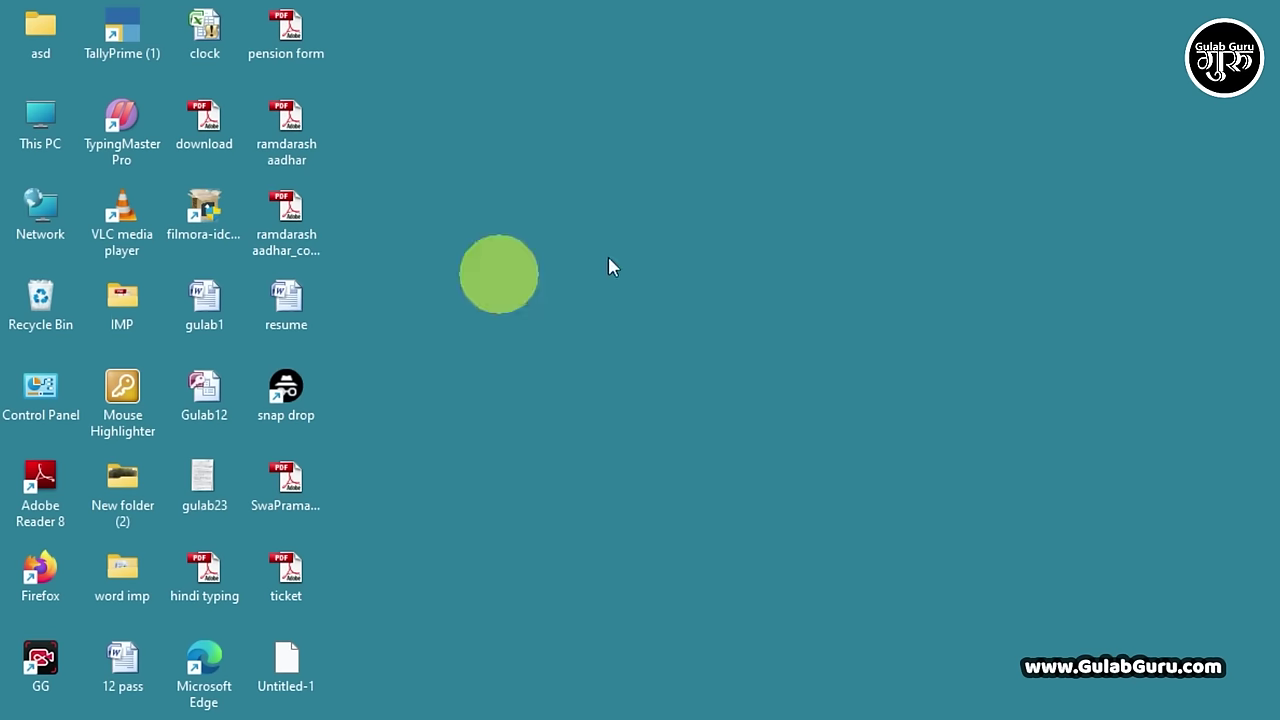
Create a new Microsoft Word document on the desktop, keeping its default name.
right_click(630, 249)
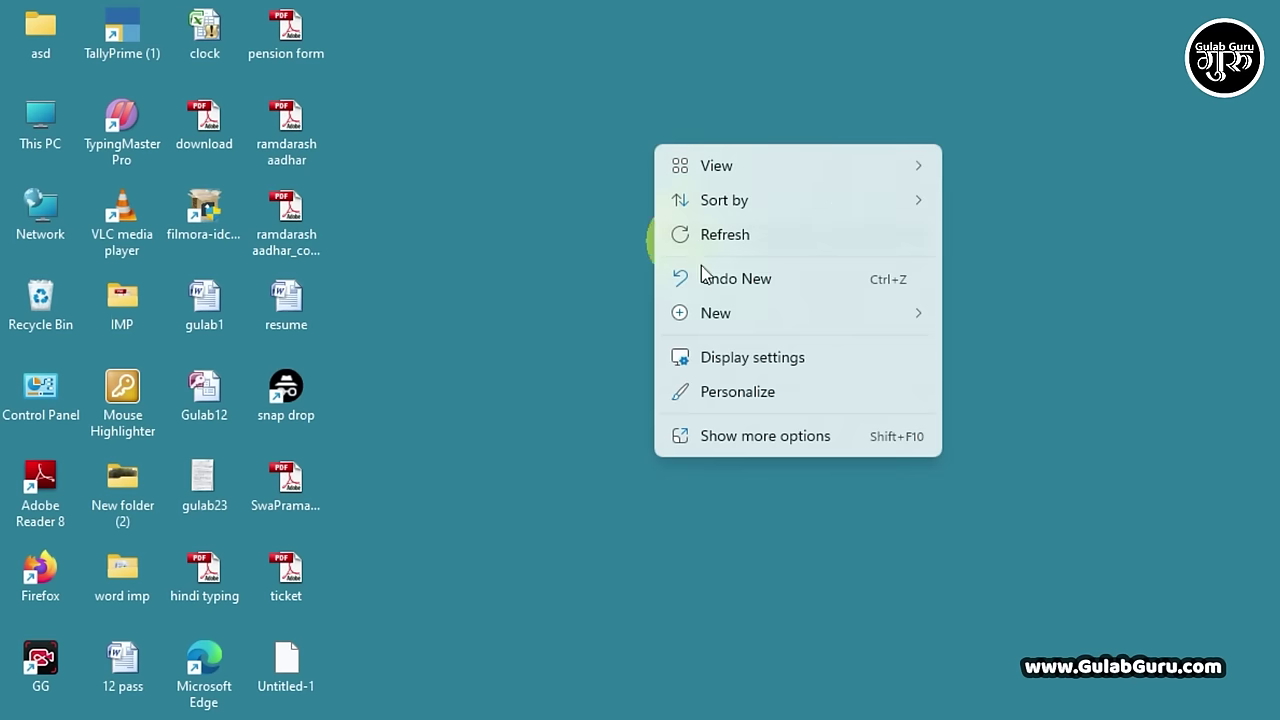
mouse_move(729, 318)
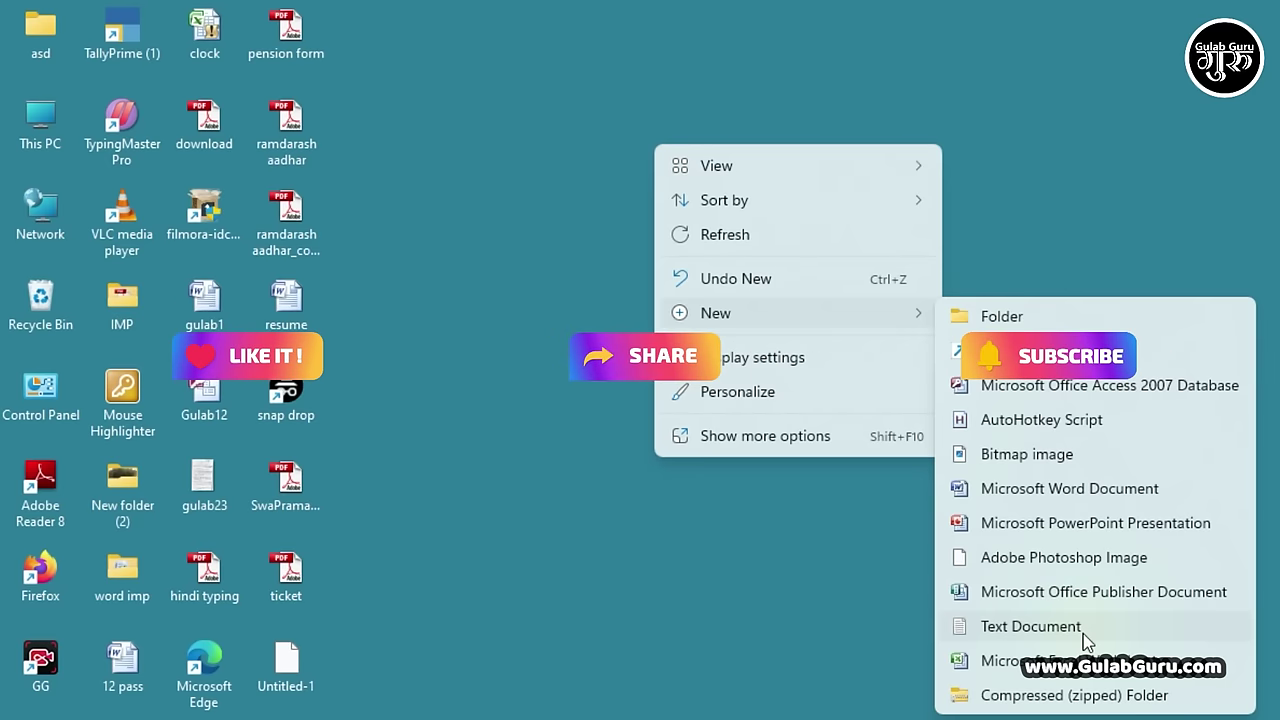
click(1044, 491)
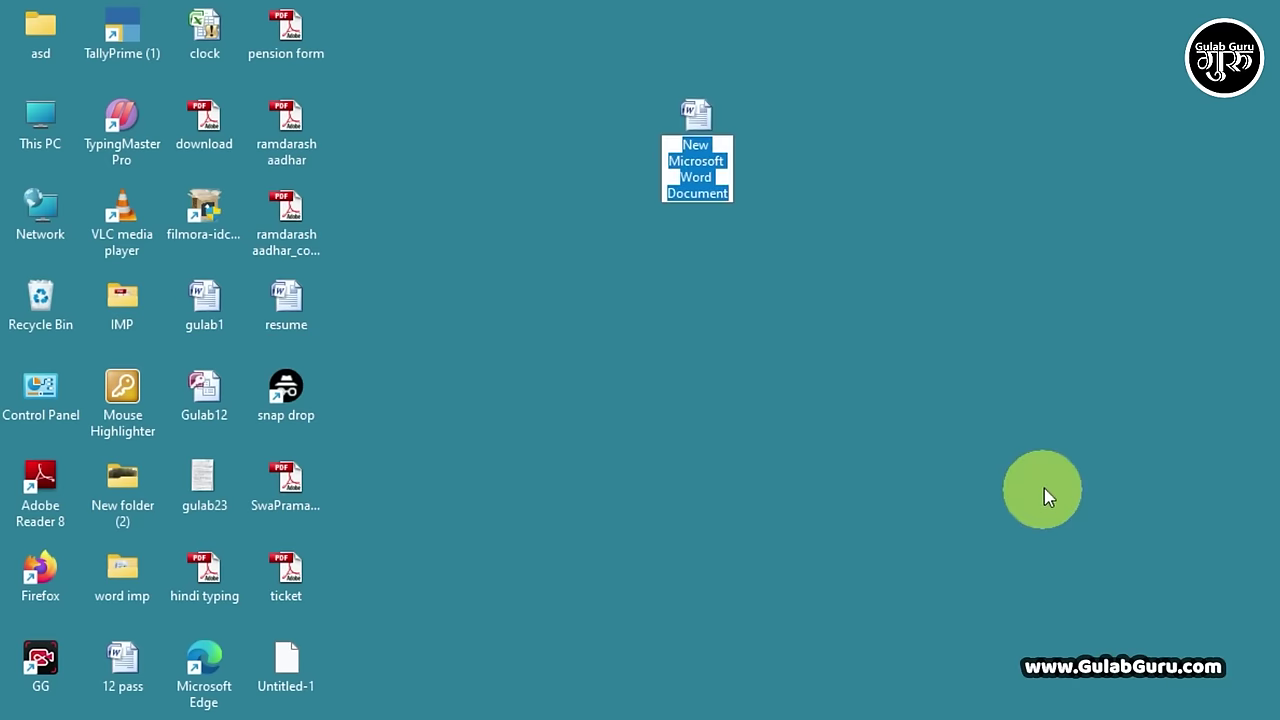
key(Return)
Open the new Word document from the desktop to check it, and close it again.
drag(578, 64, 838, 284)
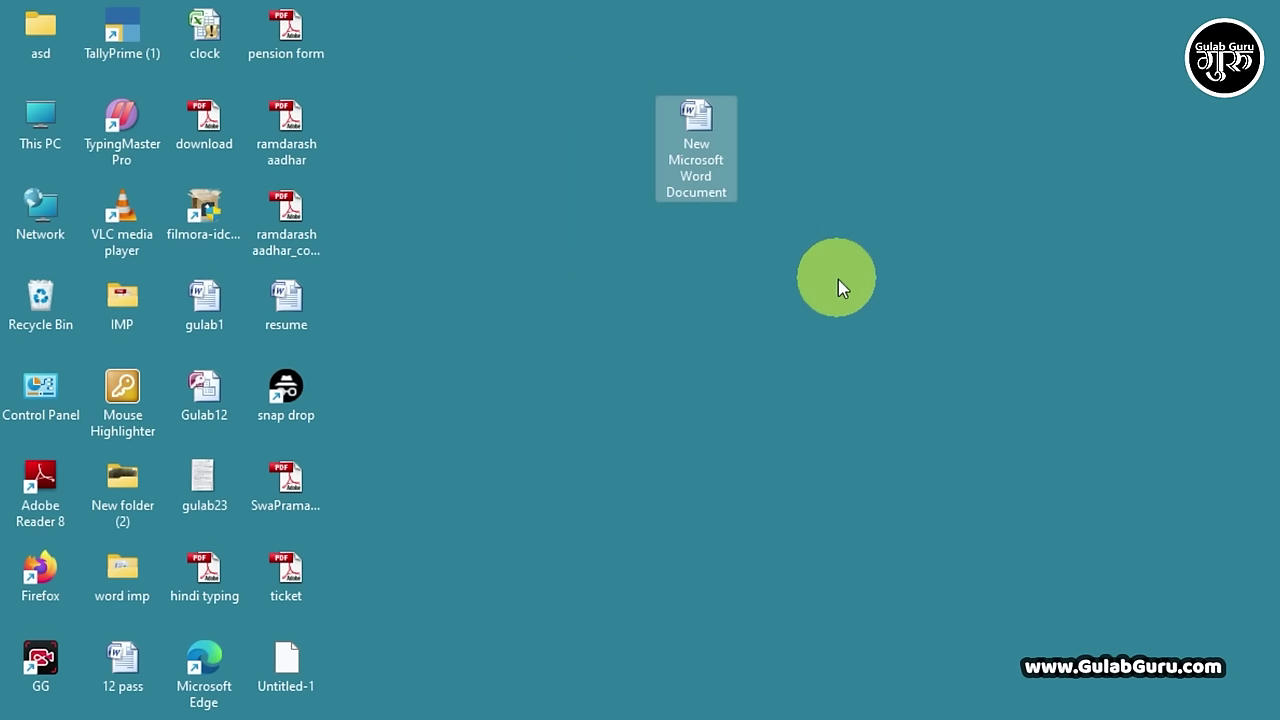
double_click(702, 120)
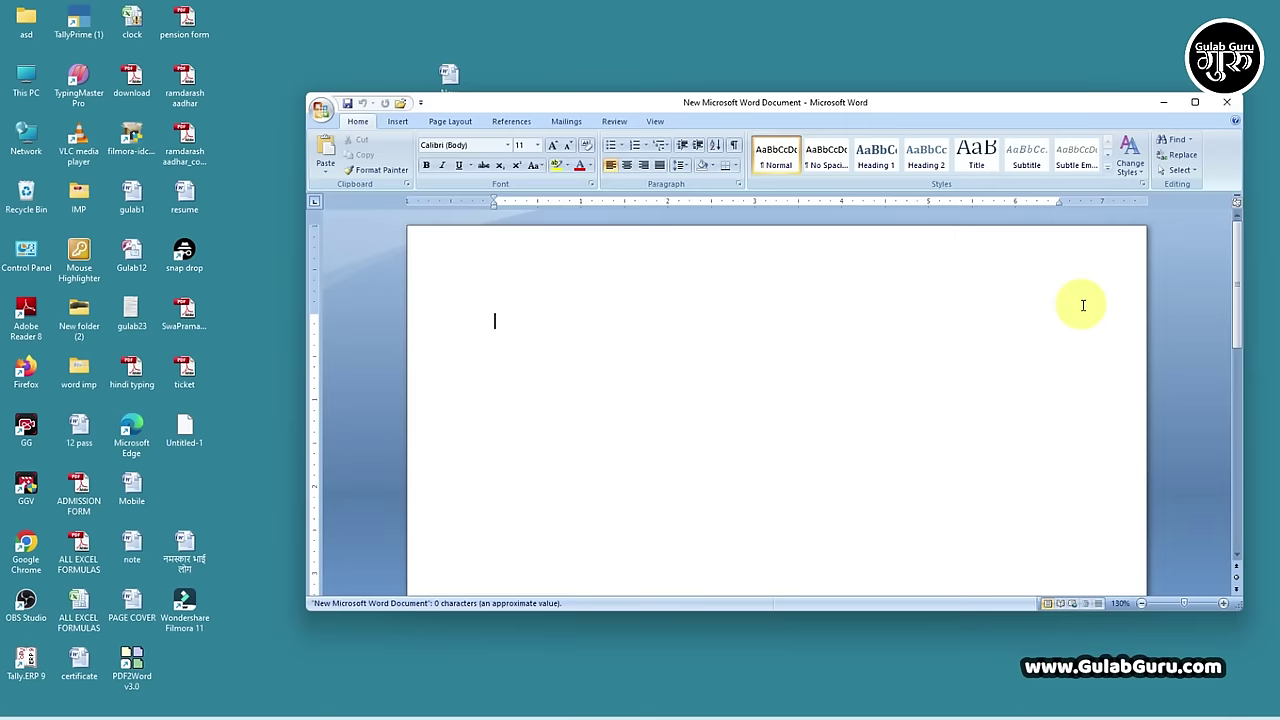
click(1227, 101)
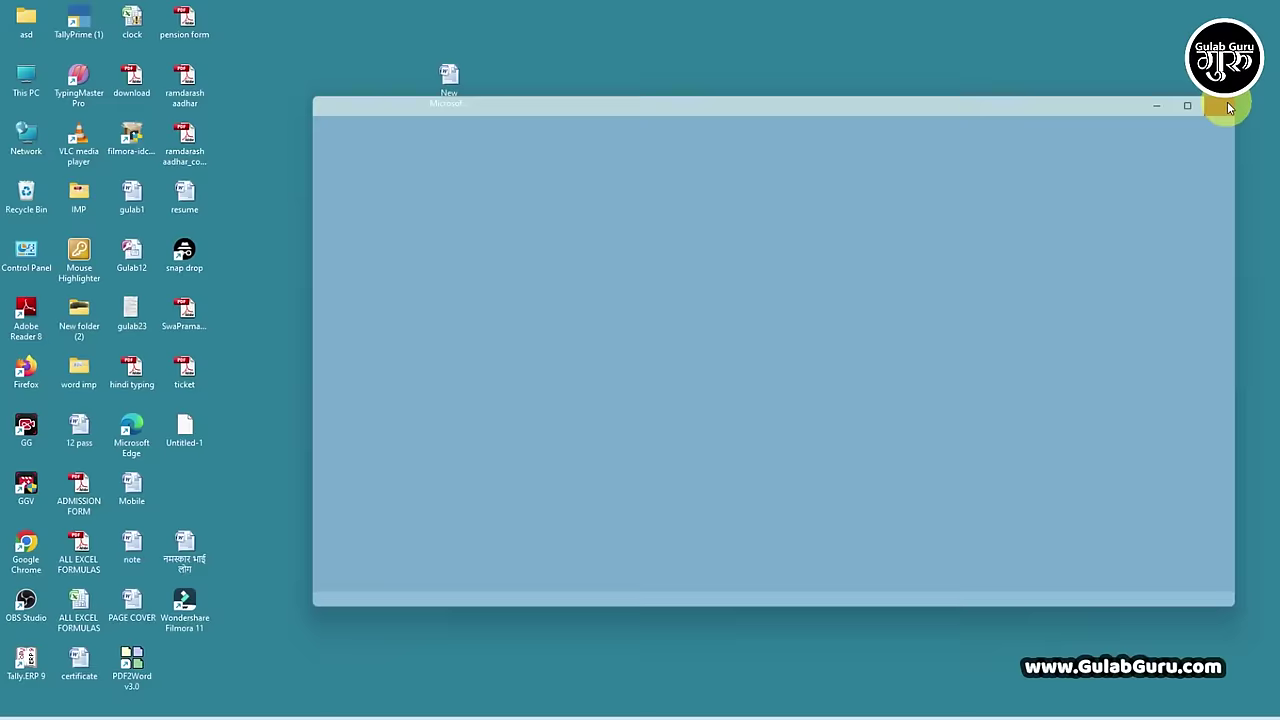
right_click(778, 84)
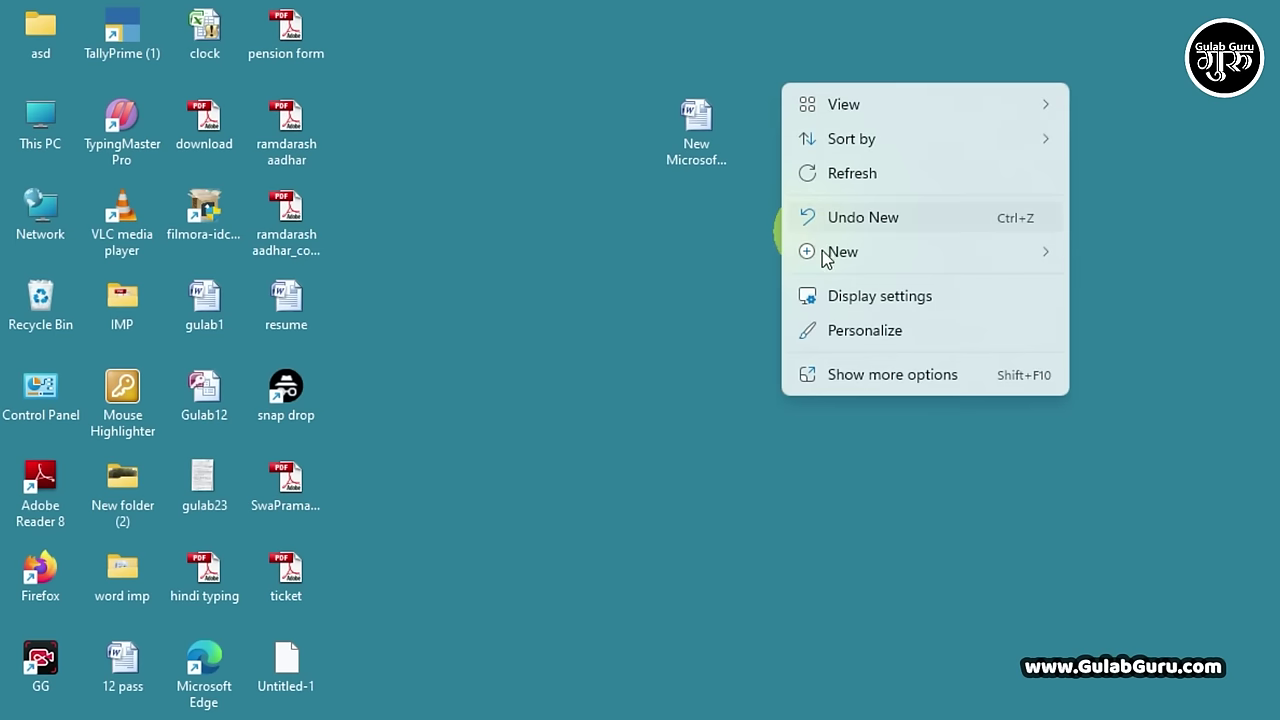
mouse_move(826, 264)
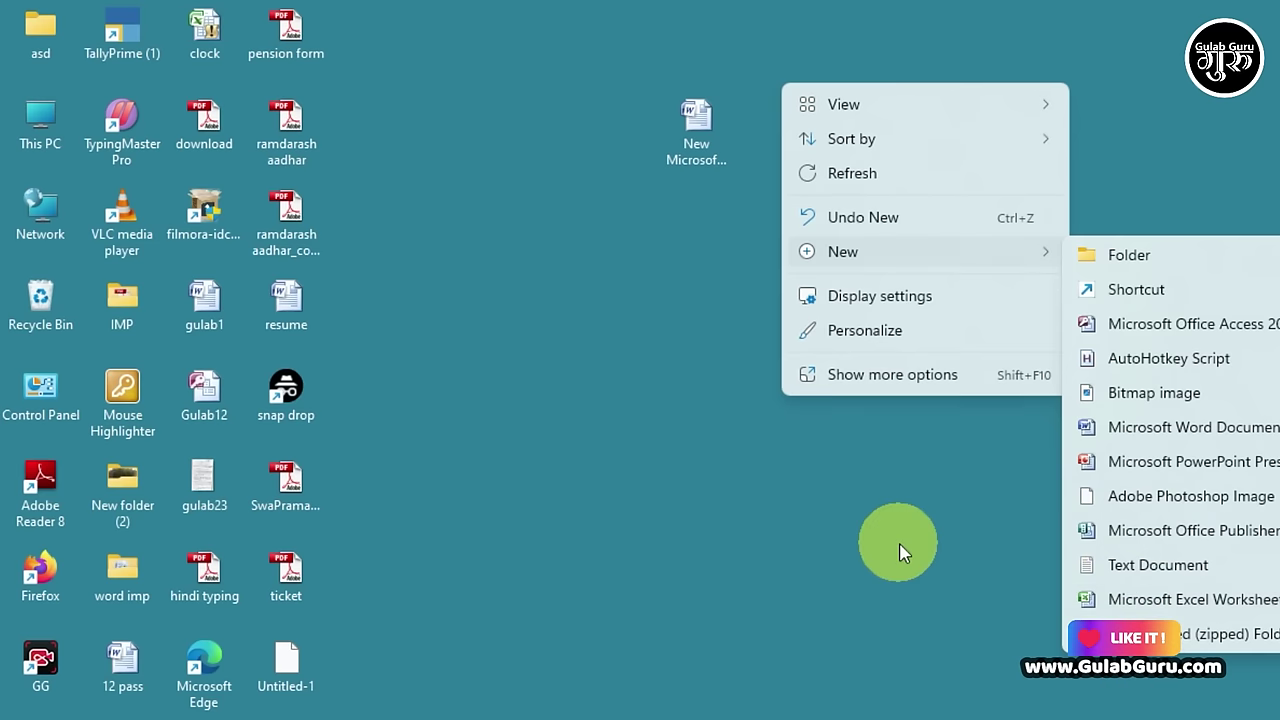
click(900, 551)
Open the desktop's Display settings and view the available display resolutions without changing the selection.
right_click(785, 158)
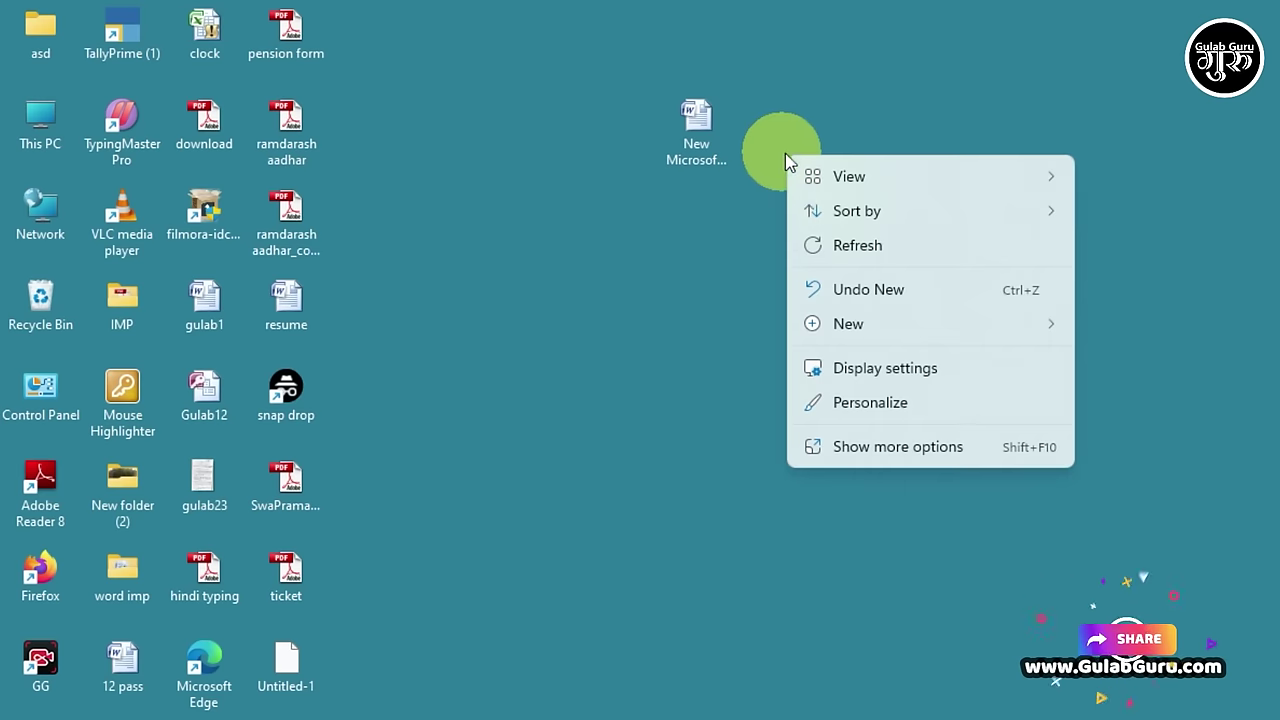
click(905, 372)
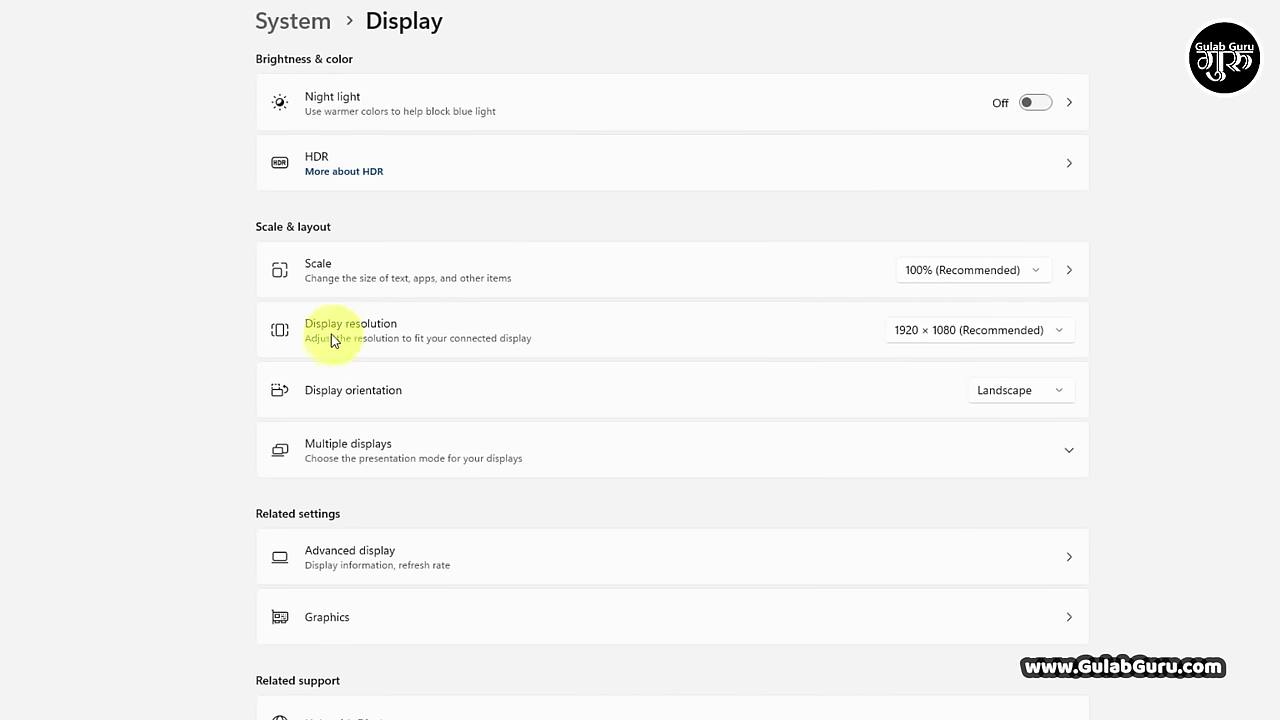
click(1060, 335)
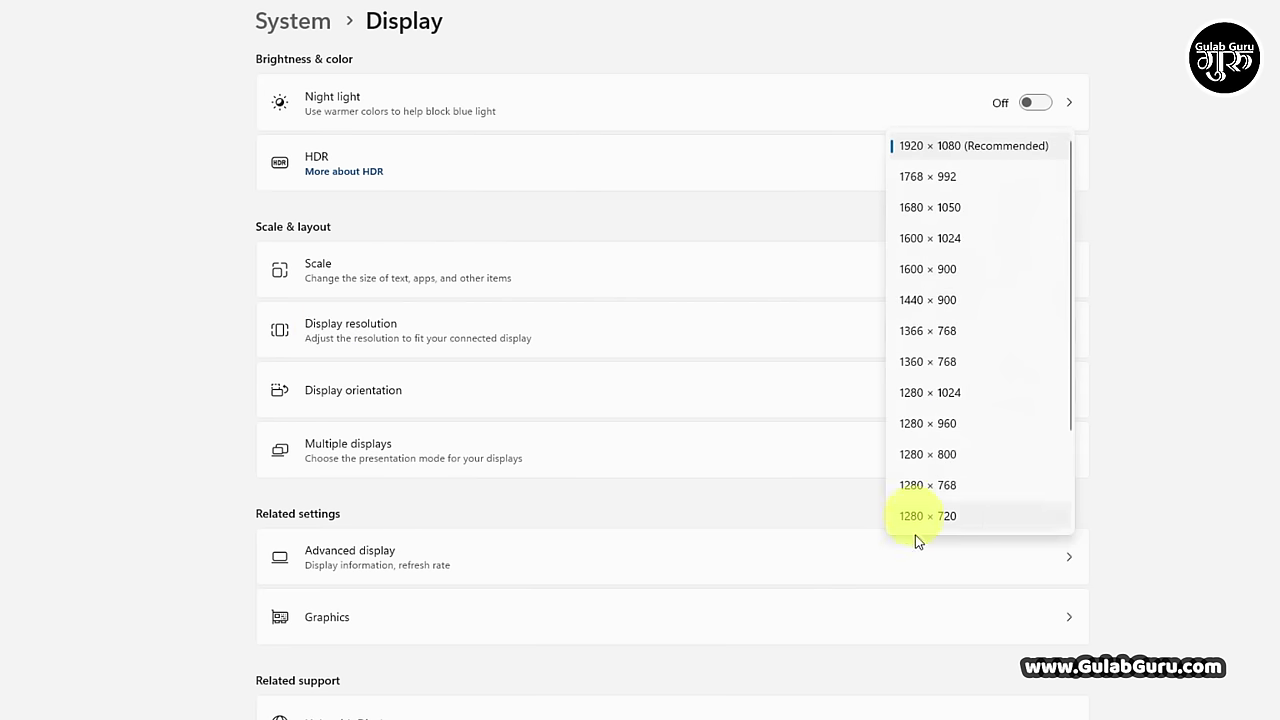
click(1133, 404)
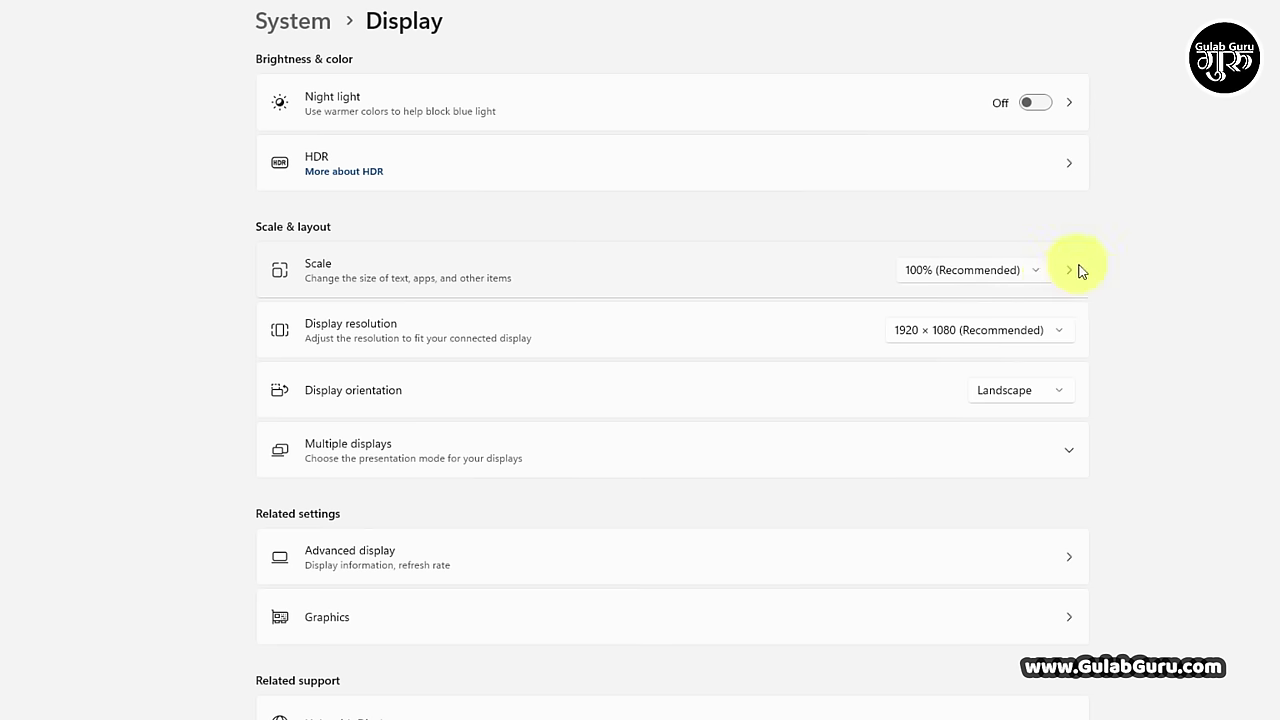
View the available scale percentages and display orientations, leaving both selections as they are.
click(1047, 275)
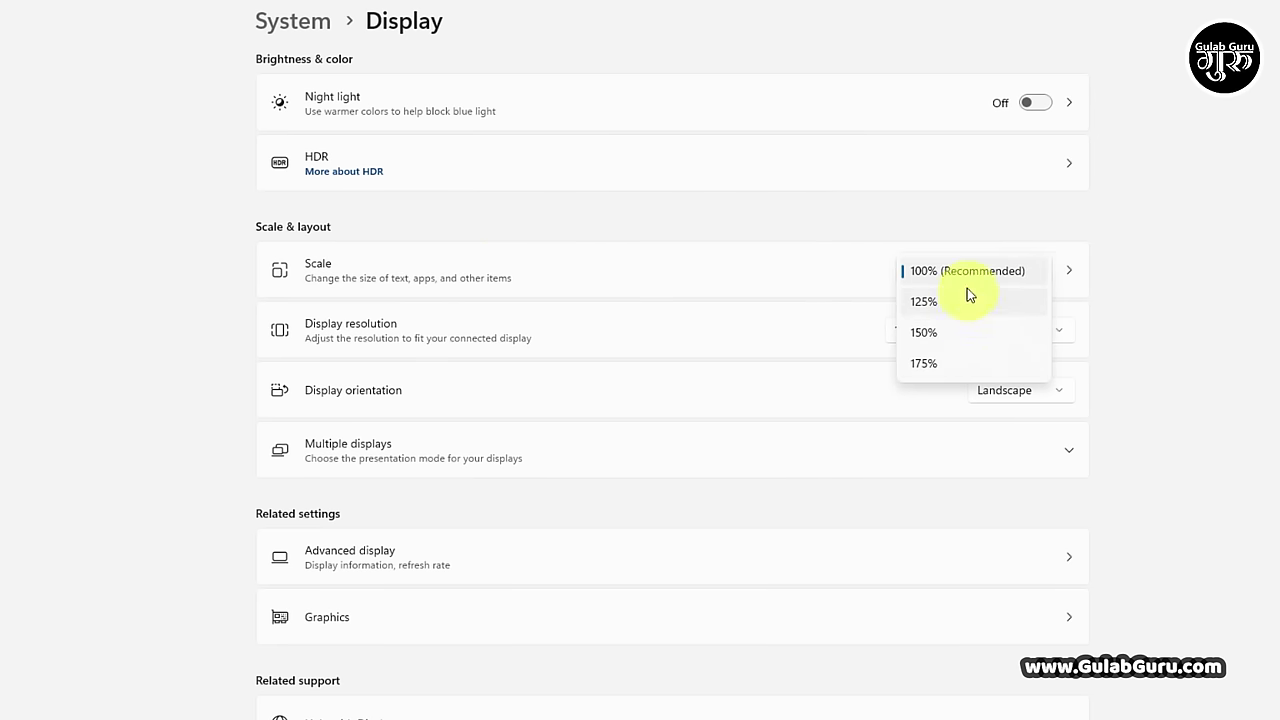
click(838, 275)
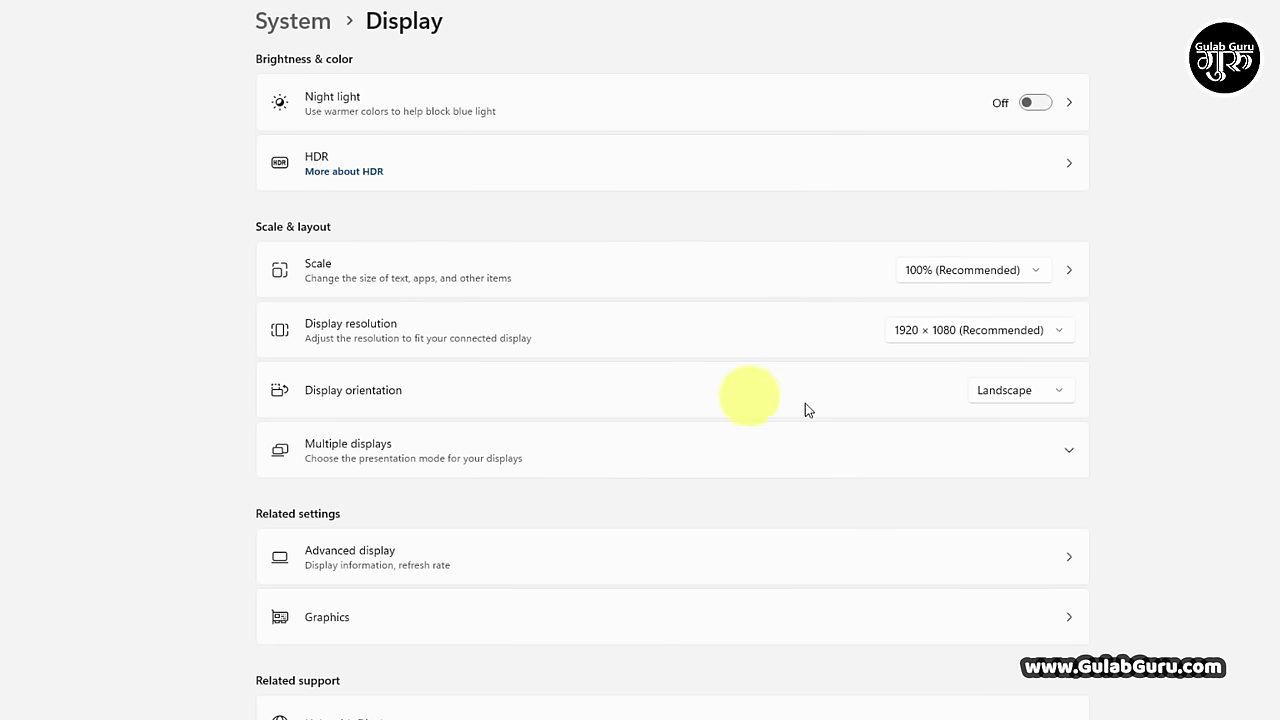
click(1058, 396)
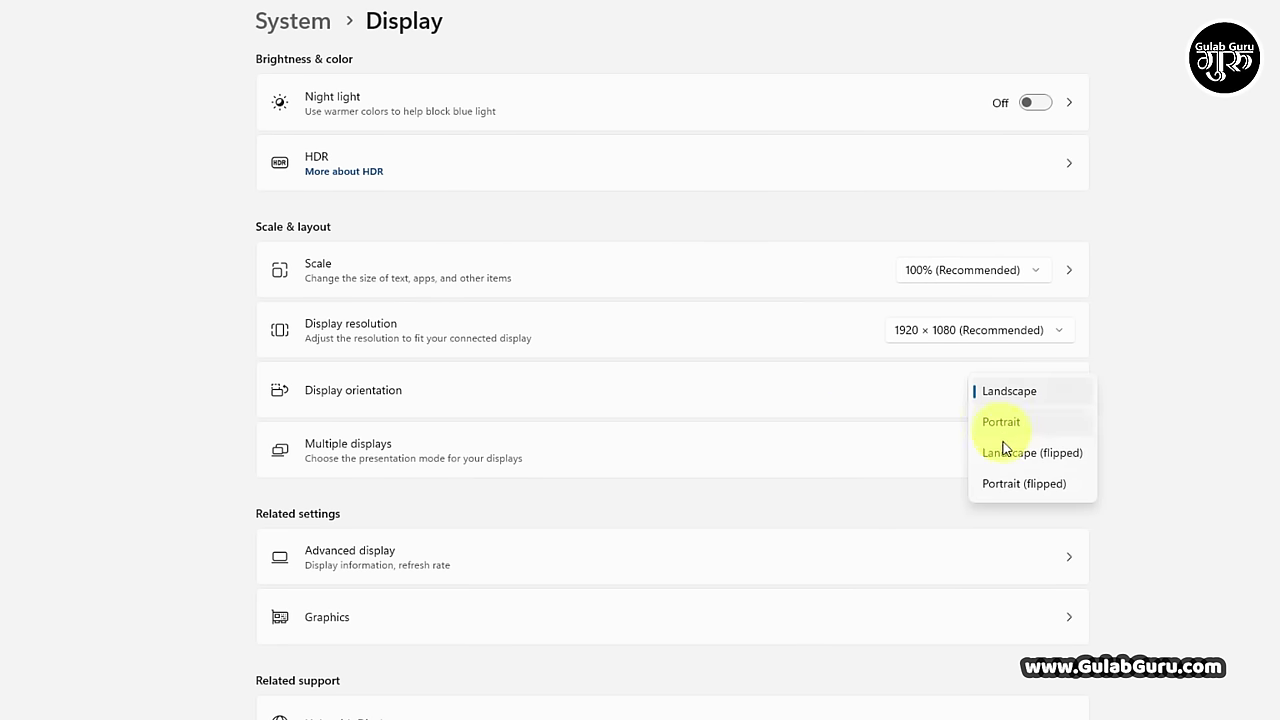
click(1088, 393)
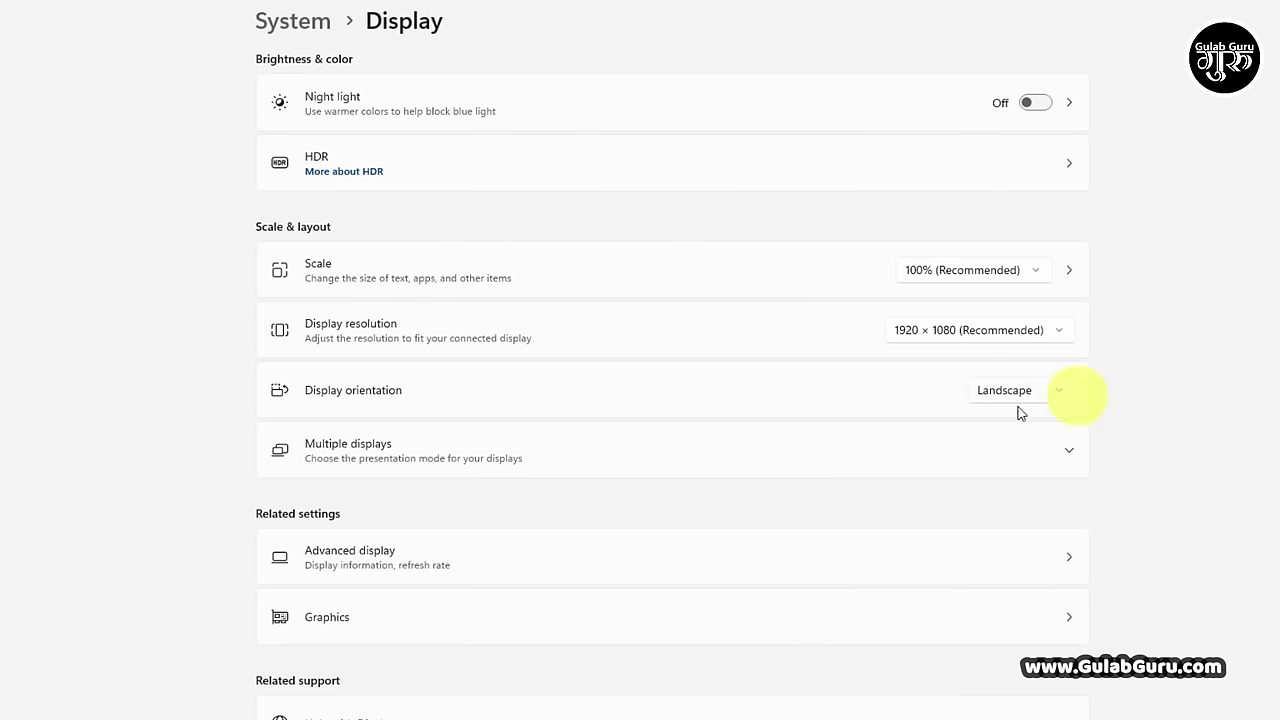
Review the display orientation choices without changing the selection, and look over the remaining display settings.
click(1055, 393)
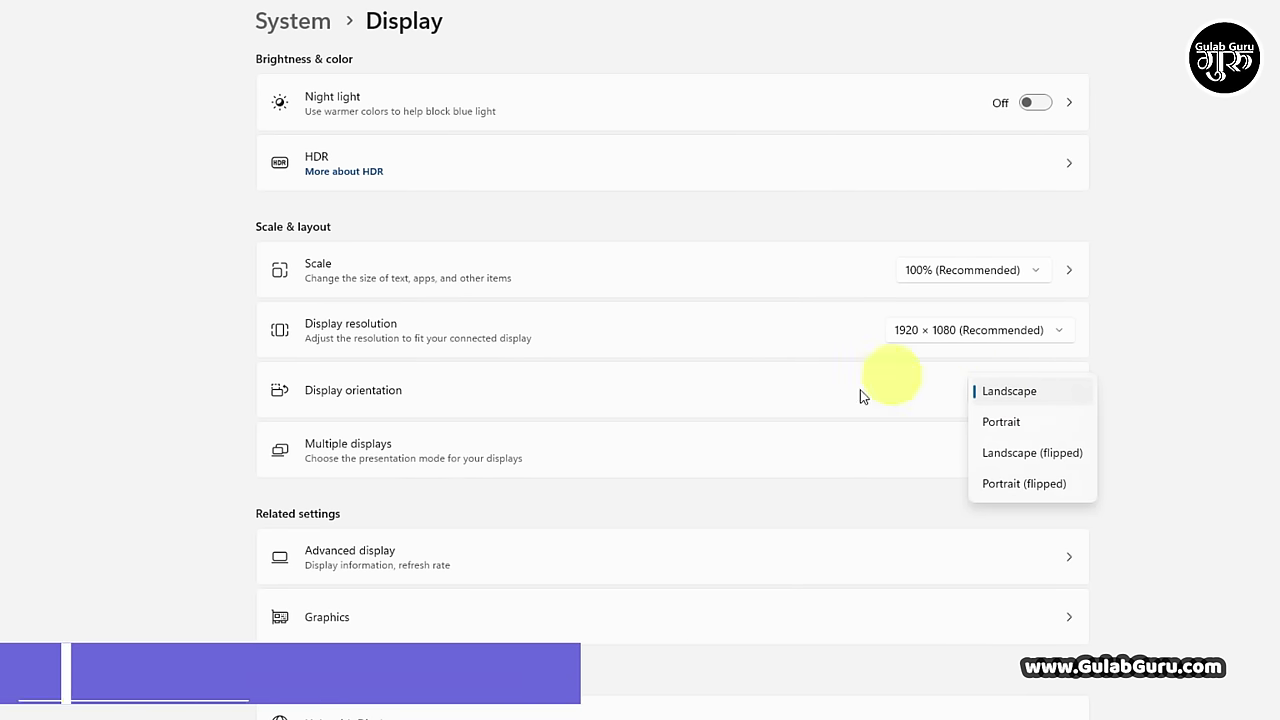
click(1151, 369)
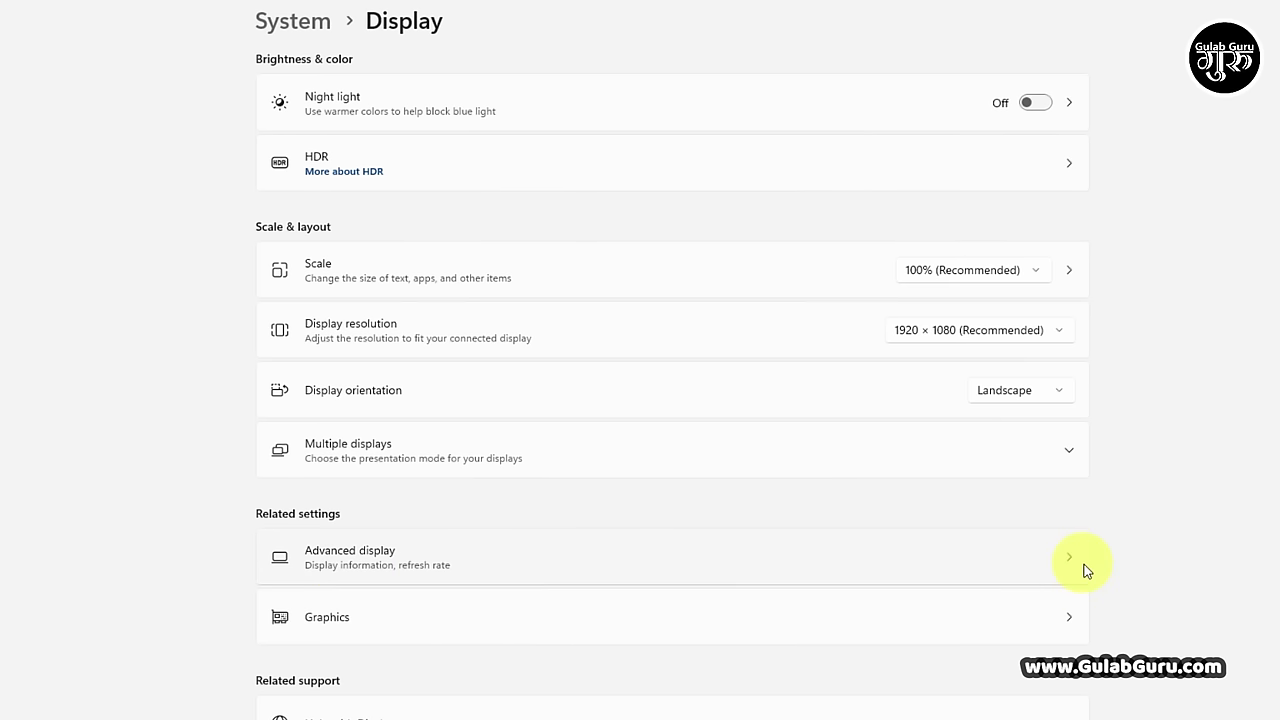
scroll(983, 601, down, 1)
scroll(866, 534, up, 1)
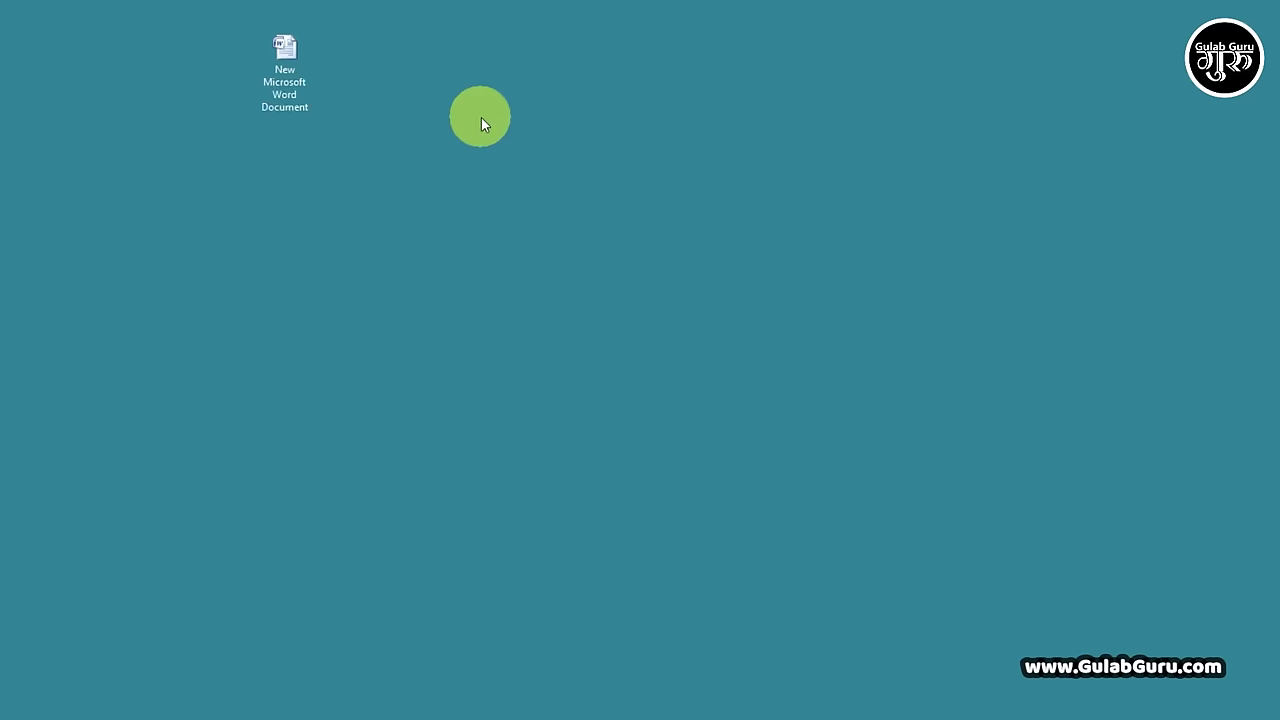
Open the desktop's Personalization settings and view the Background options, returning to the overview without changes.
right_click(481, 117)
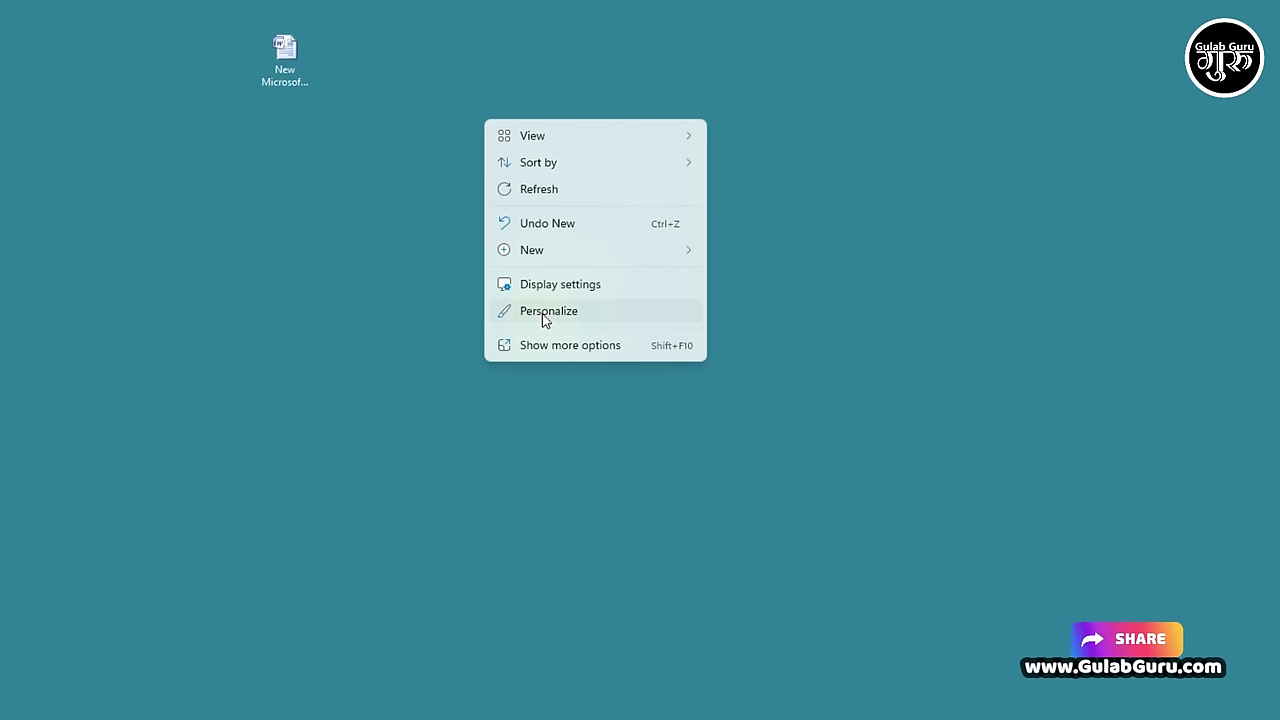
click(559, 312)
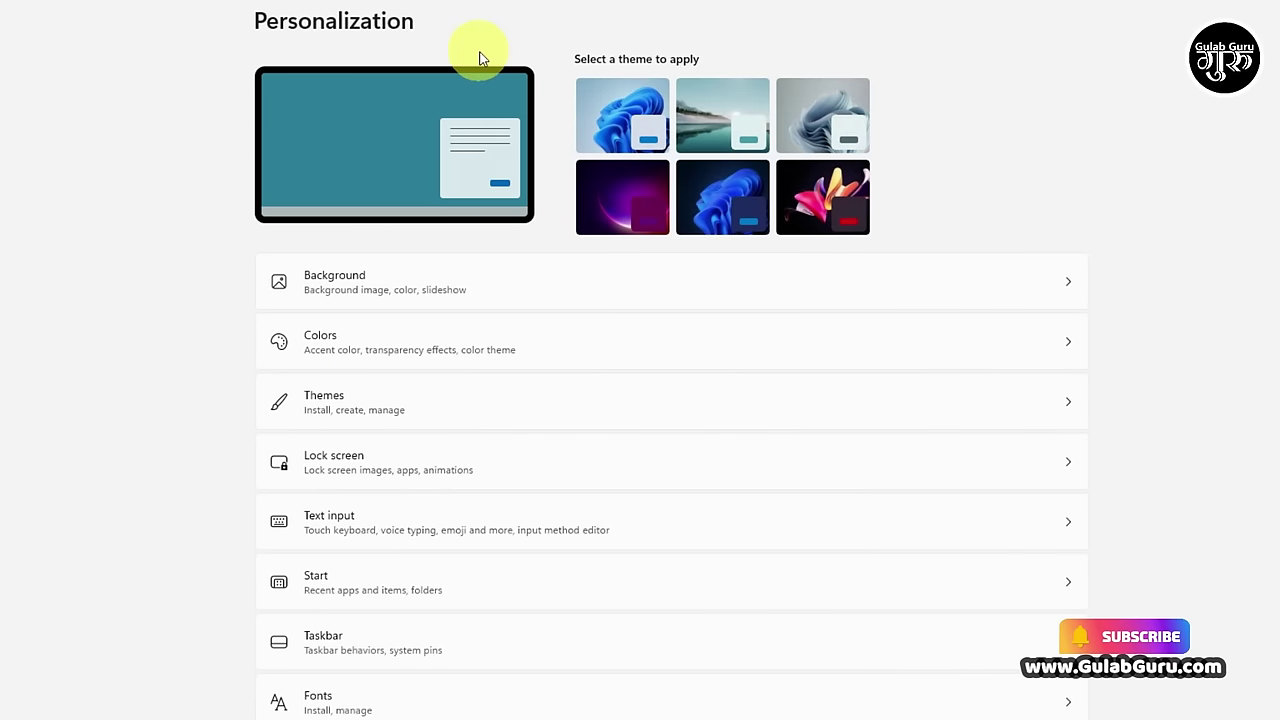
click(610, 286)
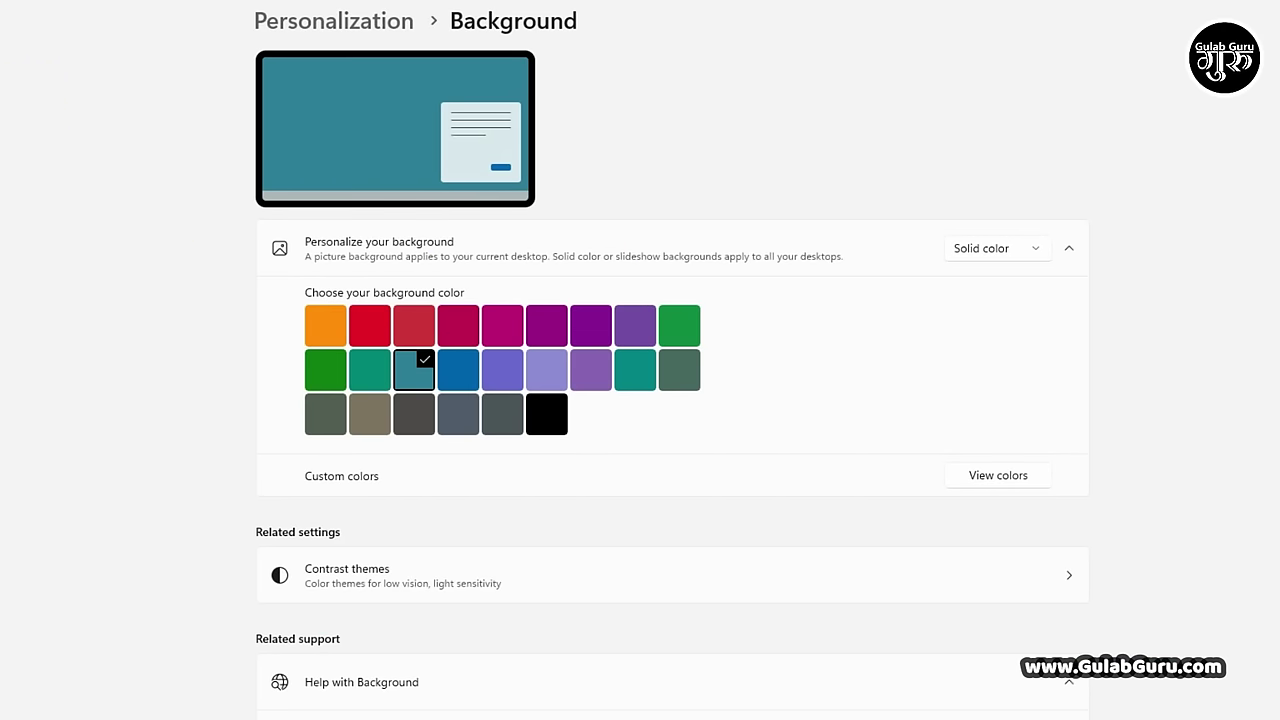
key(alt+Left)
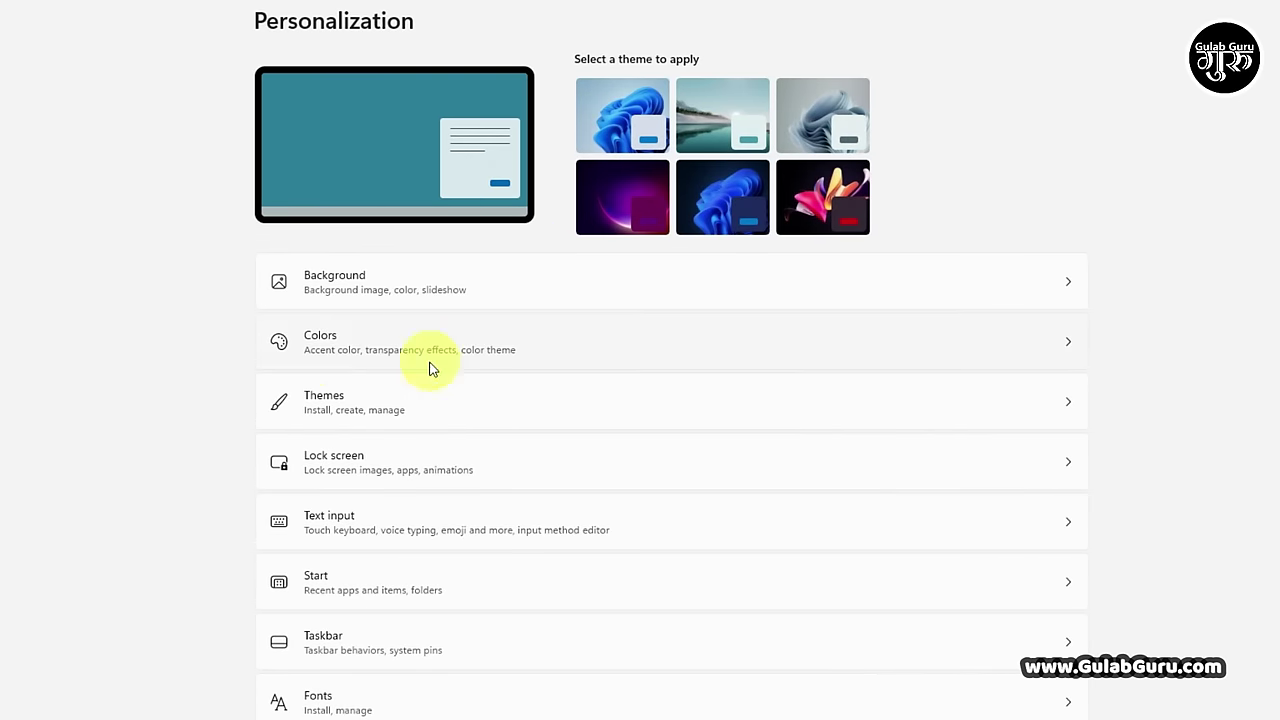
View the Colors and Themes personalization options, returning to the overview after each without changing anything.
click(836, 345)
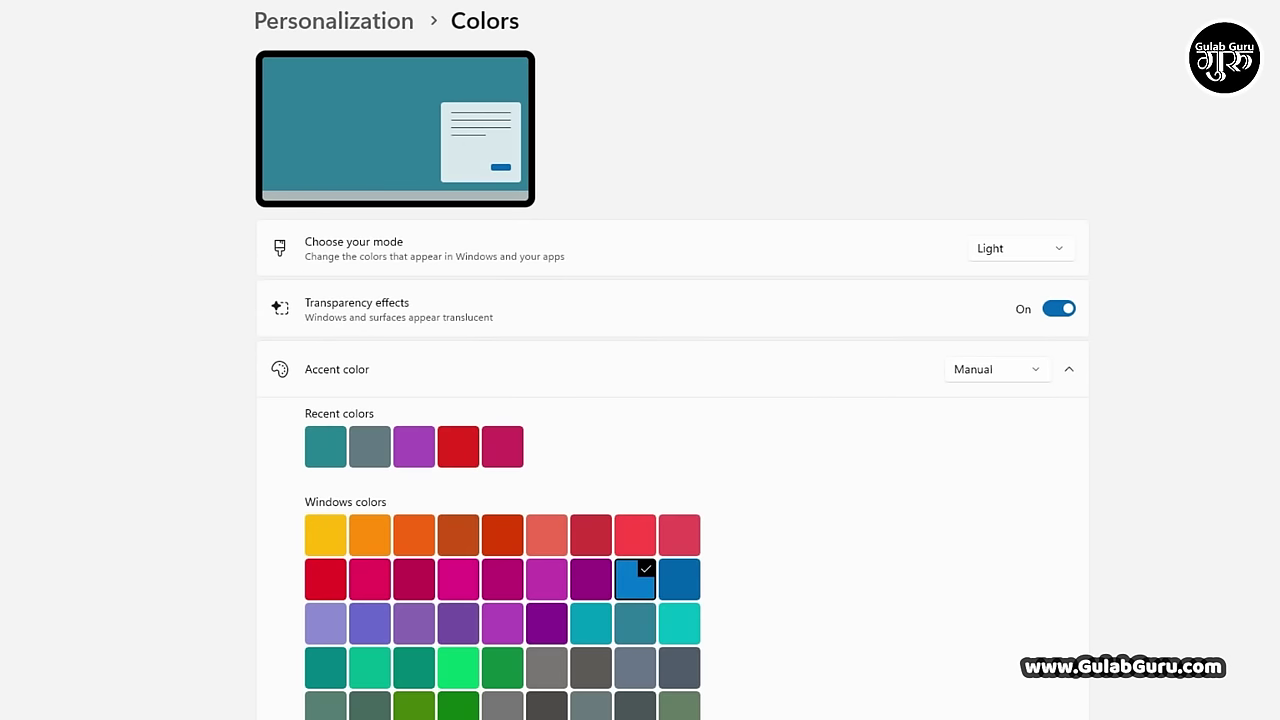
key(alt+Left)
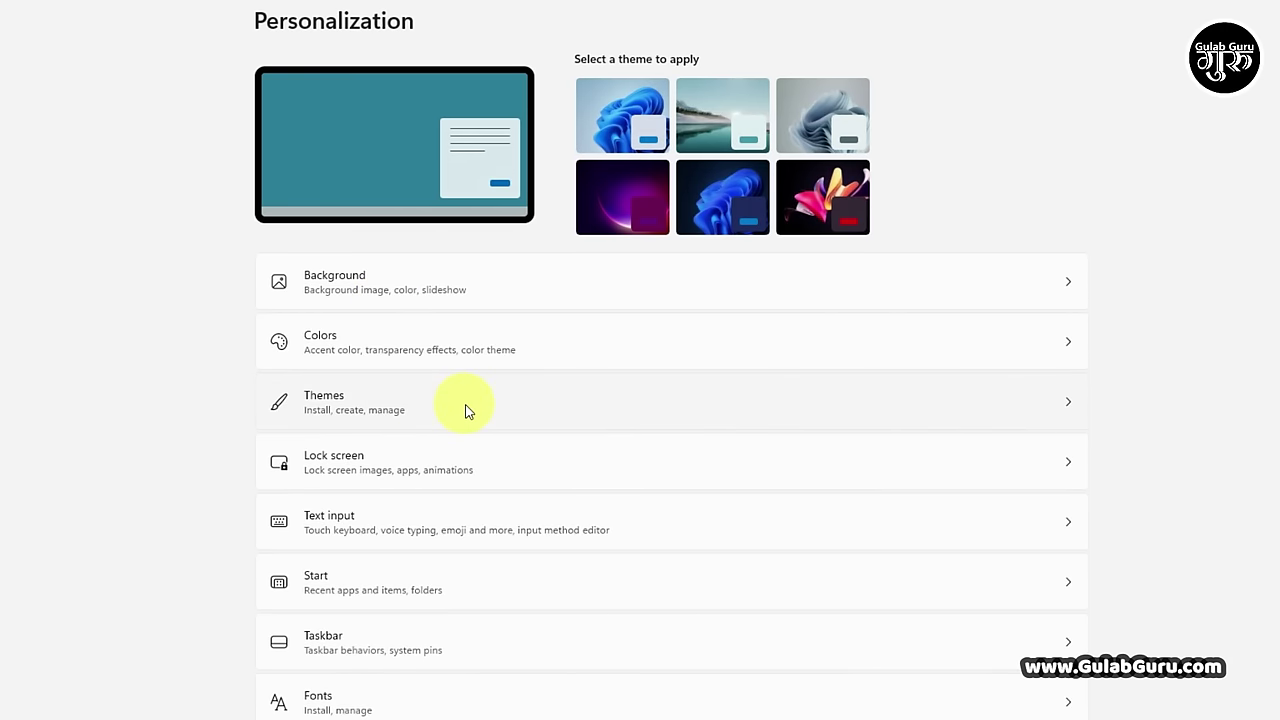
click(465, 410)
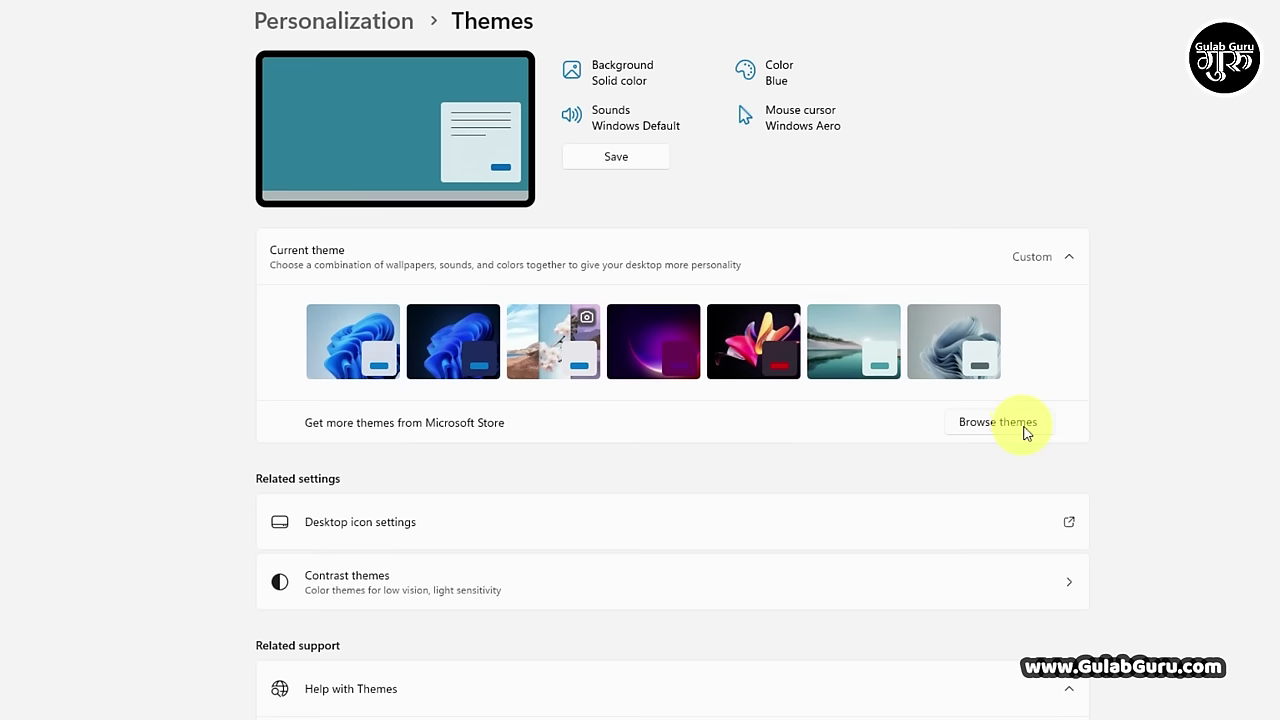
key(alt+Left)
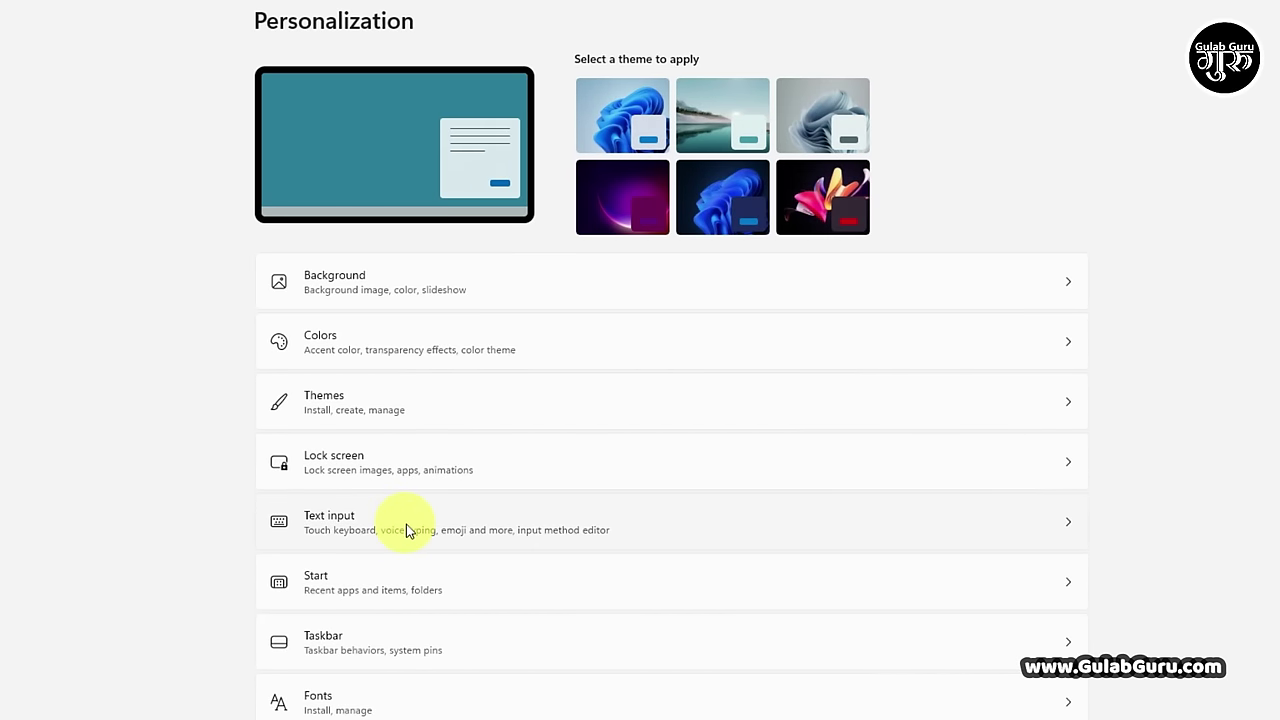
Open the Background personalization settings and set the desktop background type to Picture.
scroll(475, 660, down, 1)
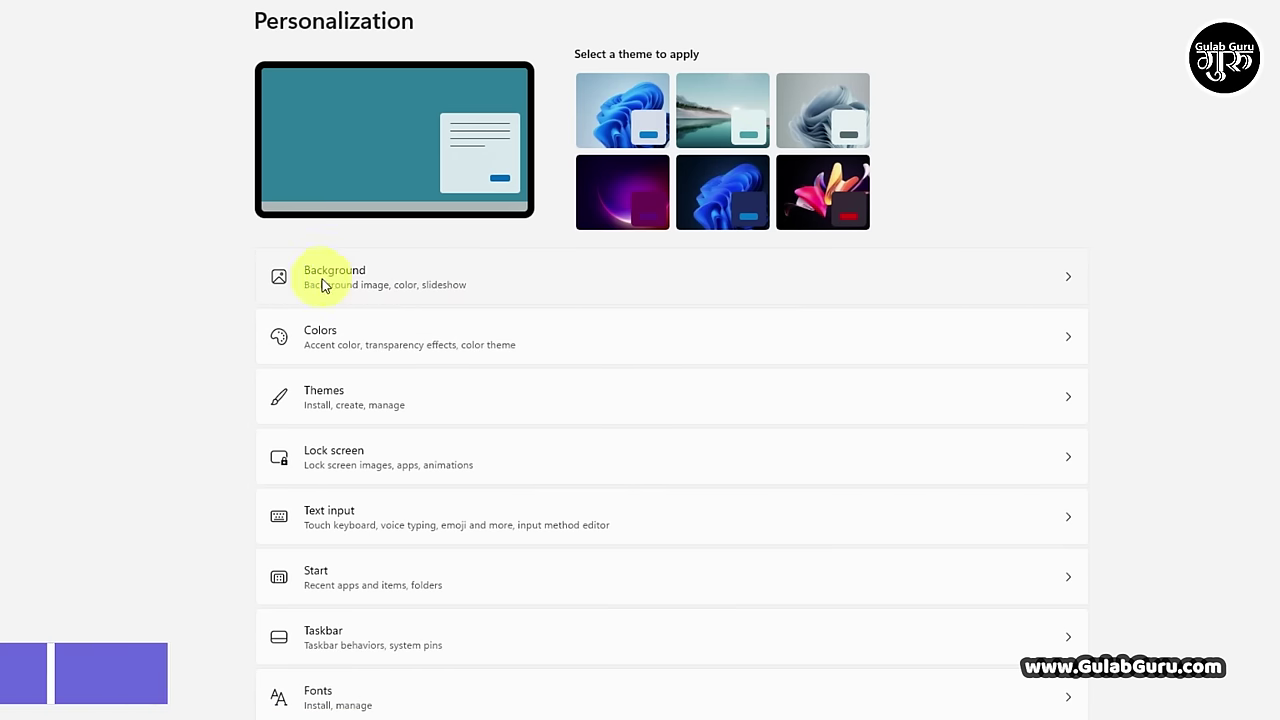
click(542, 285)
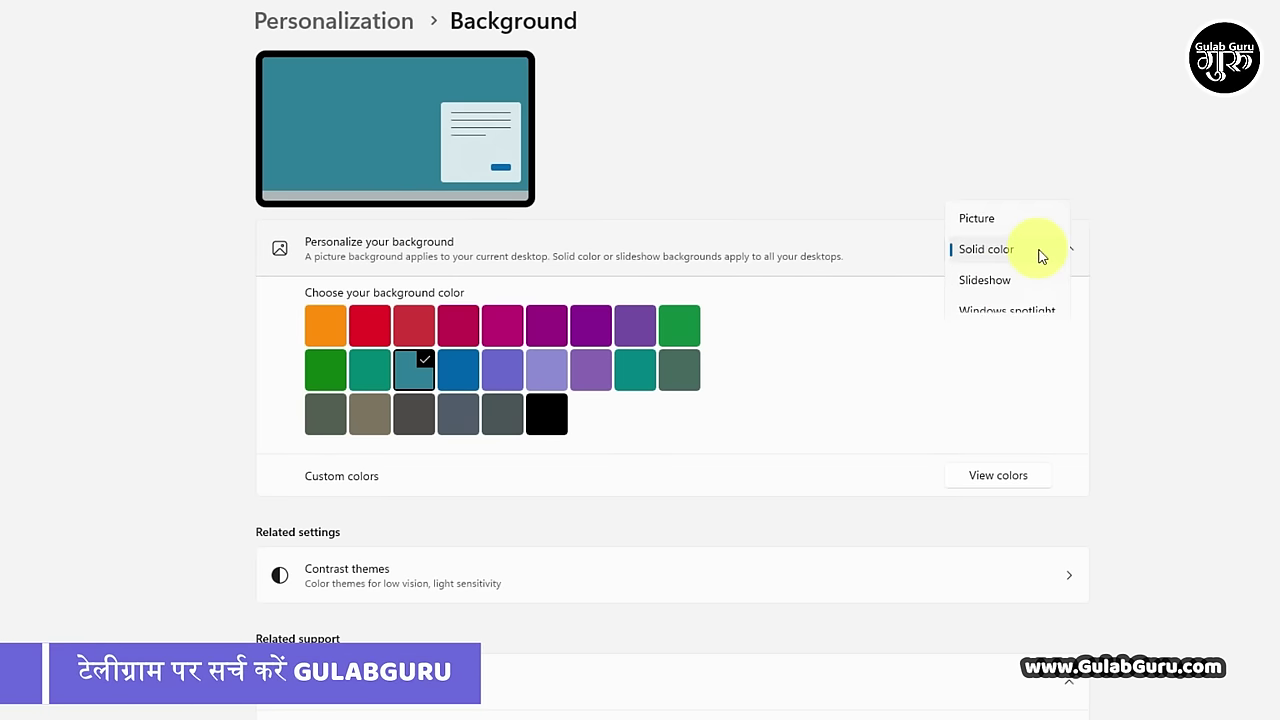
click(988, 224)
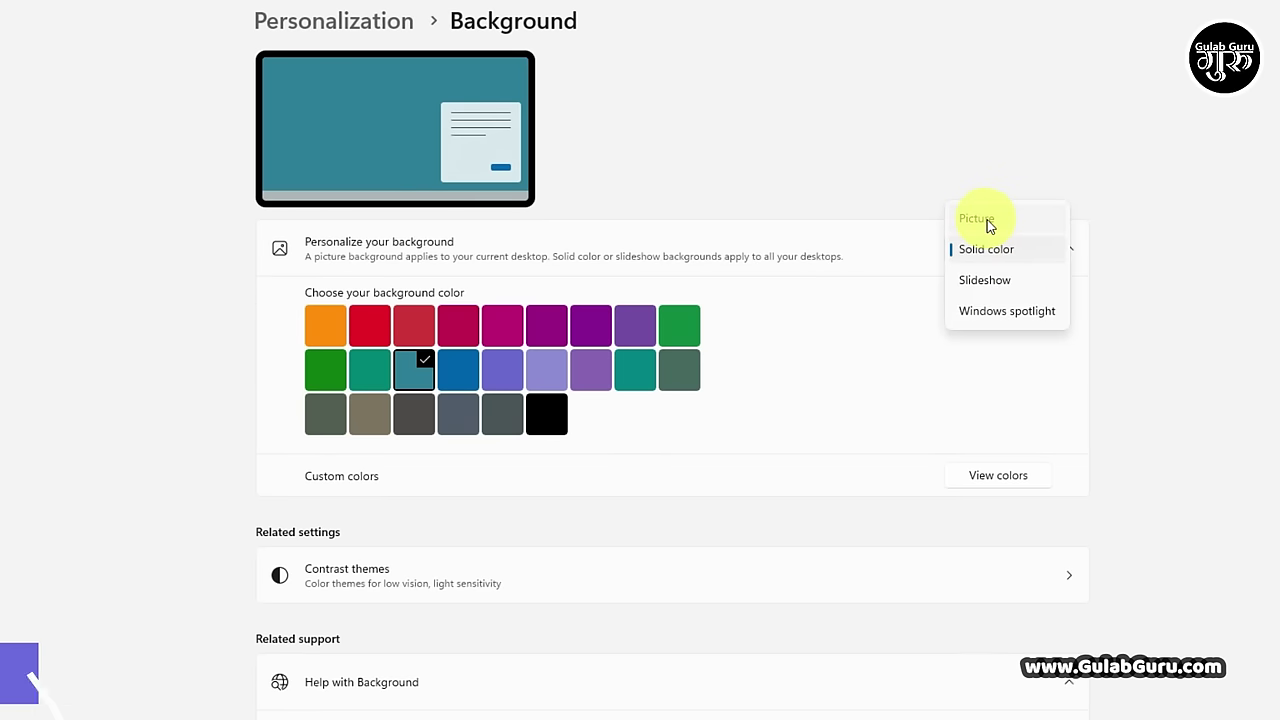